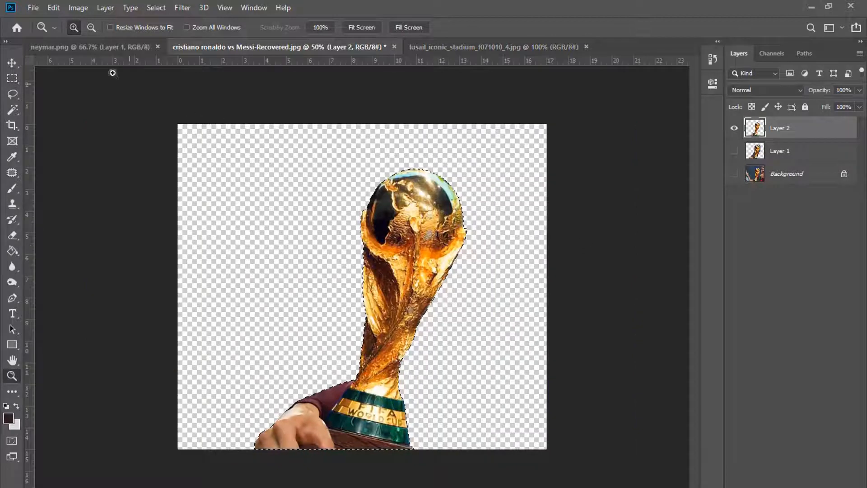
# Copy the cut-out player from neymar.png into the lusail_iconic_stadium document as a new layer.
pyautogui.click(90, 47)
pyautogui.moveTo(758, 131); pyautogui.dragTo(522, 158)
pyautogui.rightClick(791, 128)
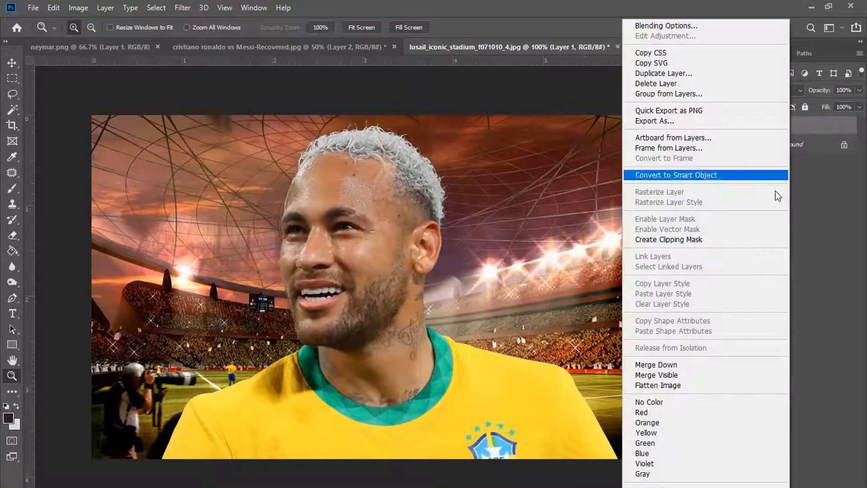
pyautogui.click(574, 210)
# Expand the canvas evenly on all sides to about twice its width and height with the Crop tool.
pyautogui.hotkey('ctrl', '-')
pyautogui.hotkey('ctrl', '-')
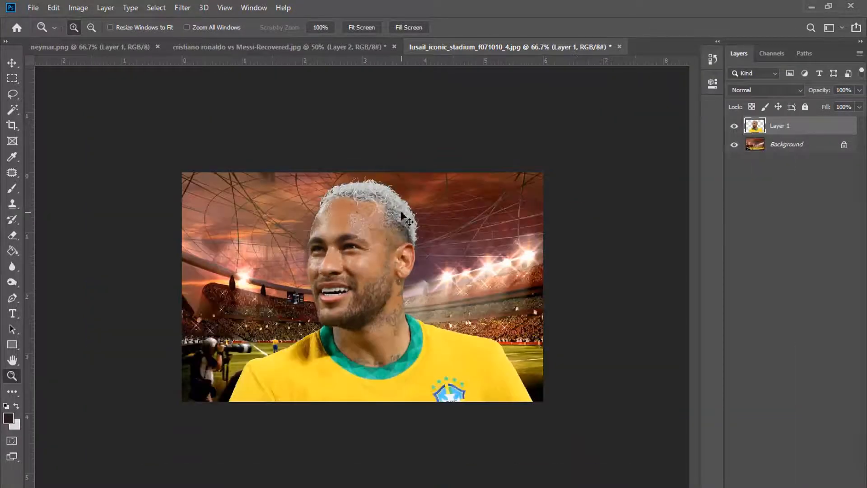
pyautogui.click(12, 125)
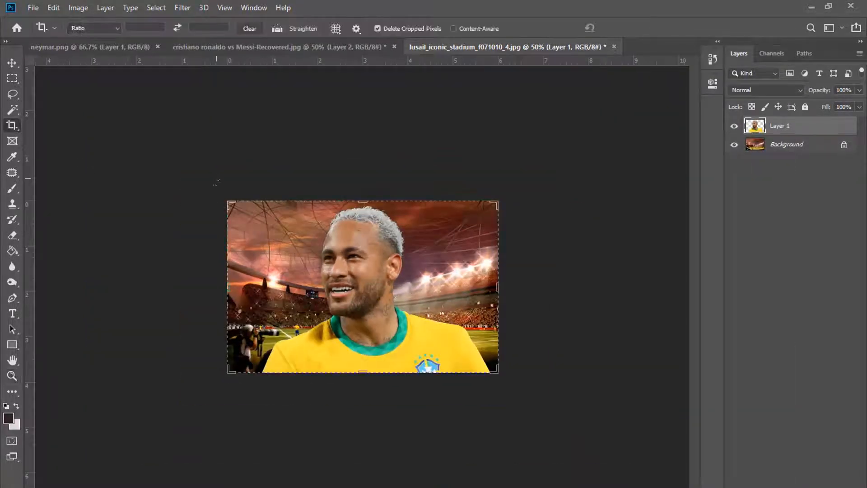
pyautogui.moveTo(499, 374); pyautogui.dragTo(633, 470)
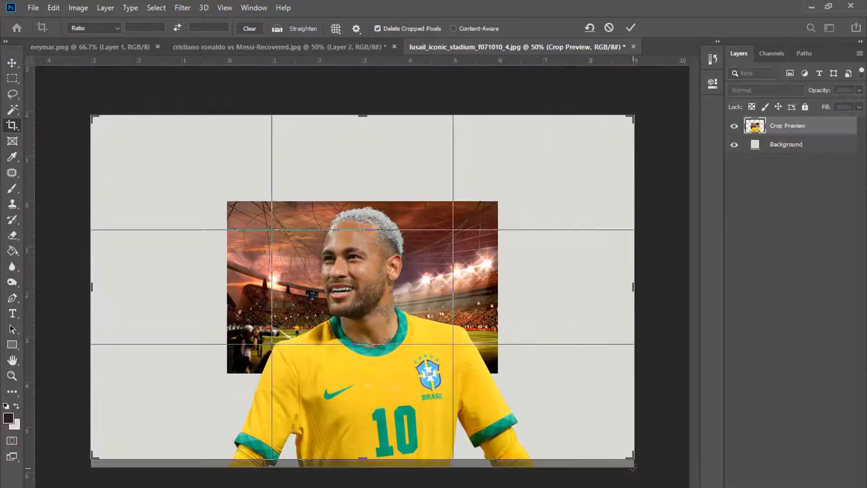
pyautogui.press('Return')
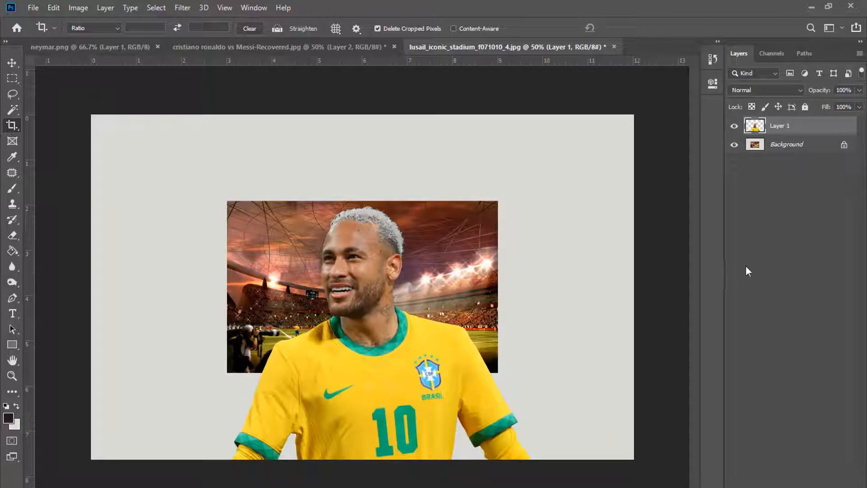
# Copy the stadium picture area of the Background to a new layer and convert that layer to a Smart Object.
pyautogui.click(13, 77)
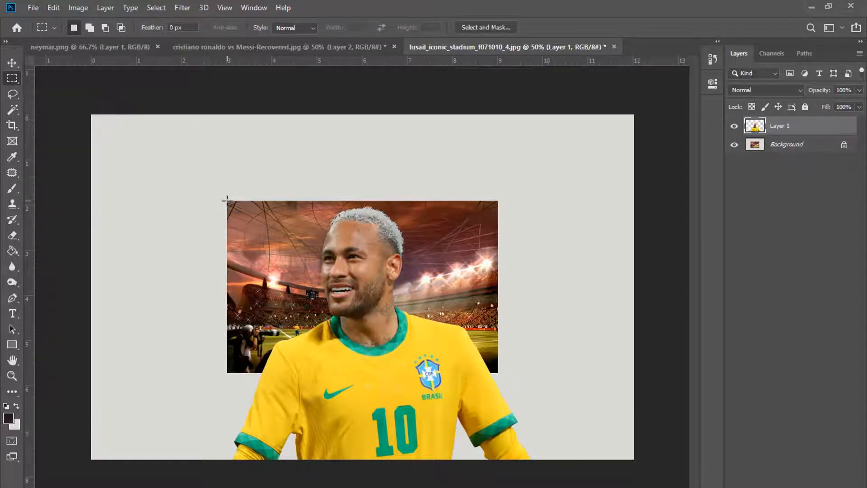
pyautogui.moveTo(227, 200); pyautogui.dragTo(499, 371)
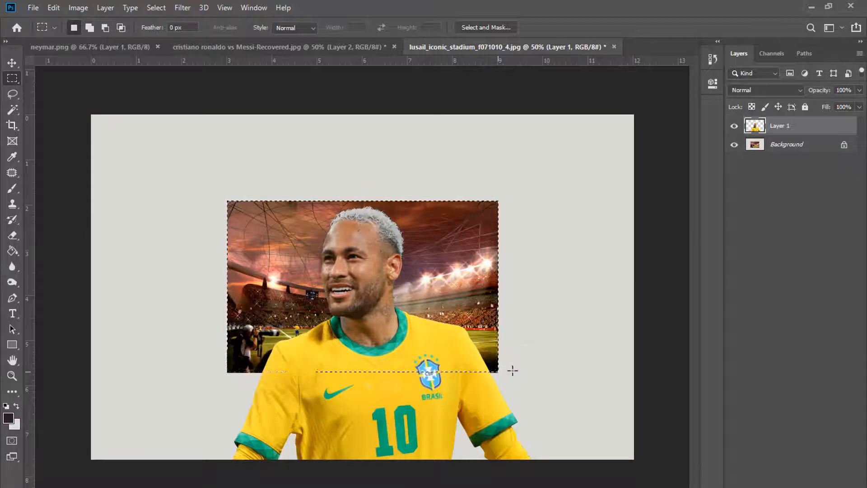
pyautogui.click(788, 145)
pyautogui.hotkey('ctrl', 'j')
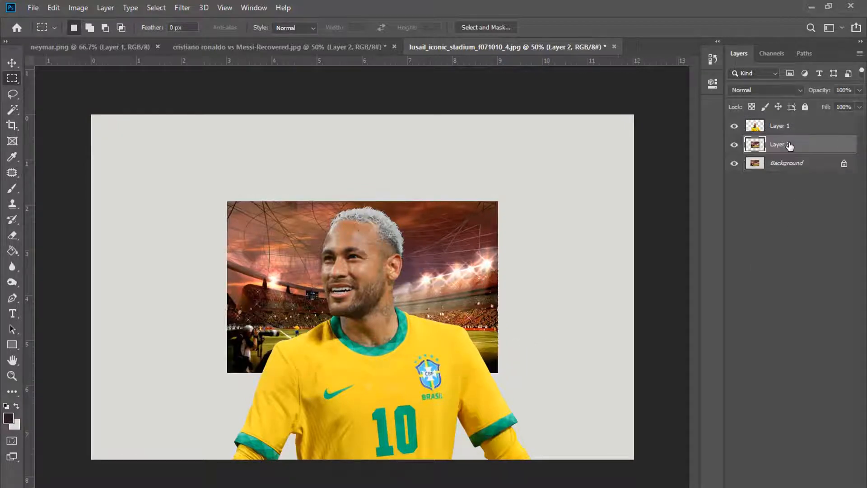
pyautogui.rightClick(790, 146)
pyautogui.click(681, 176)
# Scale the stadium layer to about 221% width and 214% height so it fills the canvas.
pyautogui.hotkey('ctrl', 't')
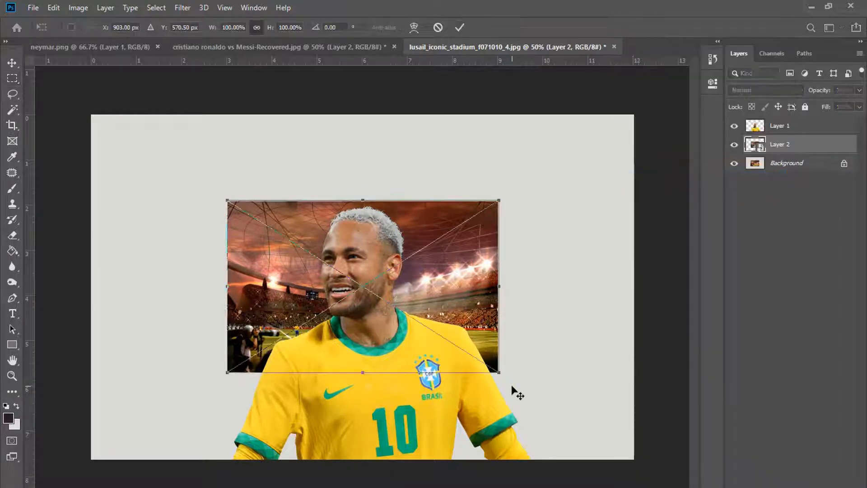
pyautogui.moveTo(500, 372); pyautogui.dragTo(664, 470)
pyautogui.moveTo(587, 345); pyautogui.dragTo(586, 354)
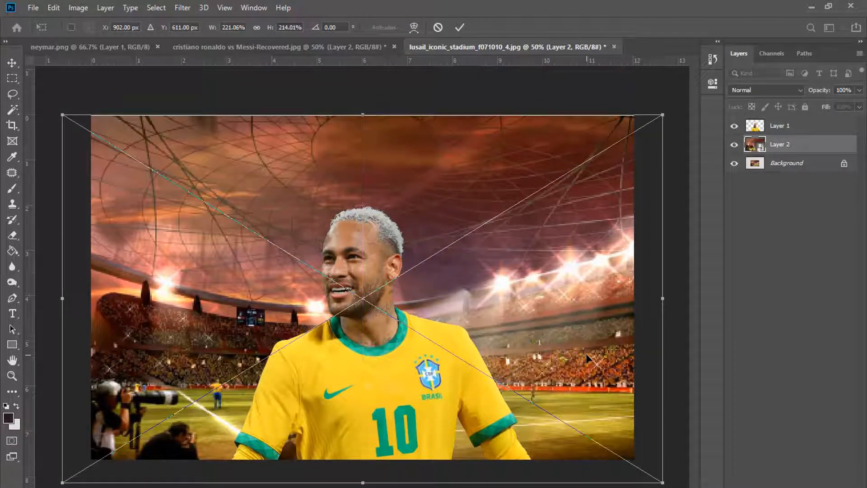
pyautogui.press('m')
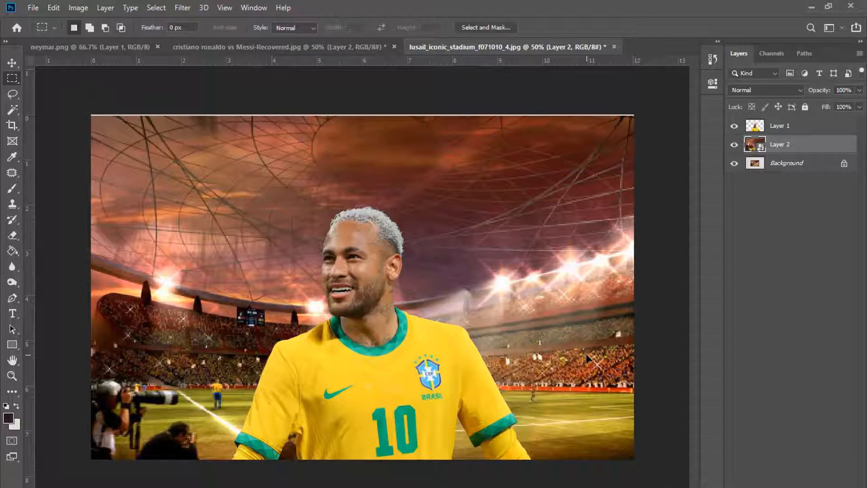
# Convert the player layer to a Smart Object.
pyautogui.click(783, 130)
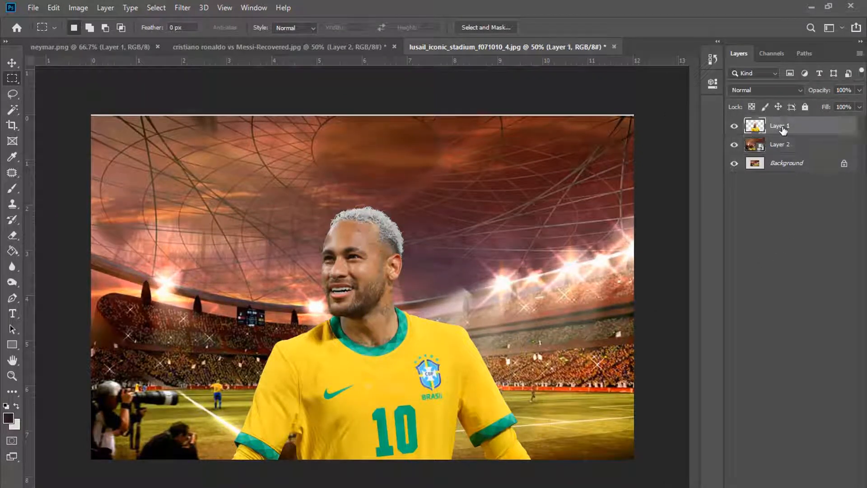
pyautogui.rightClick(783, 128)
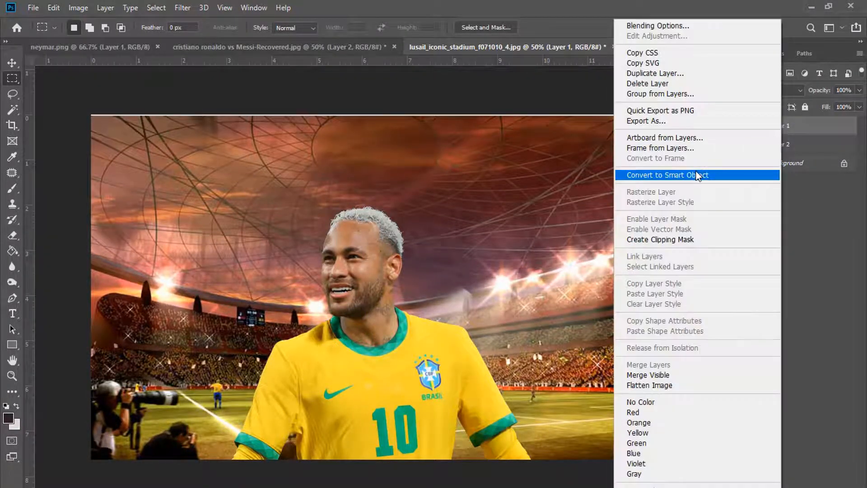
pyautogui.click(699, 176)
# Scale the player down to about 83% and move him up into the right half of the stadium.
pyautogui.hotkey('ctrl', 't')
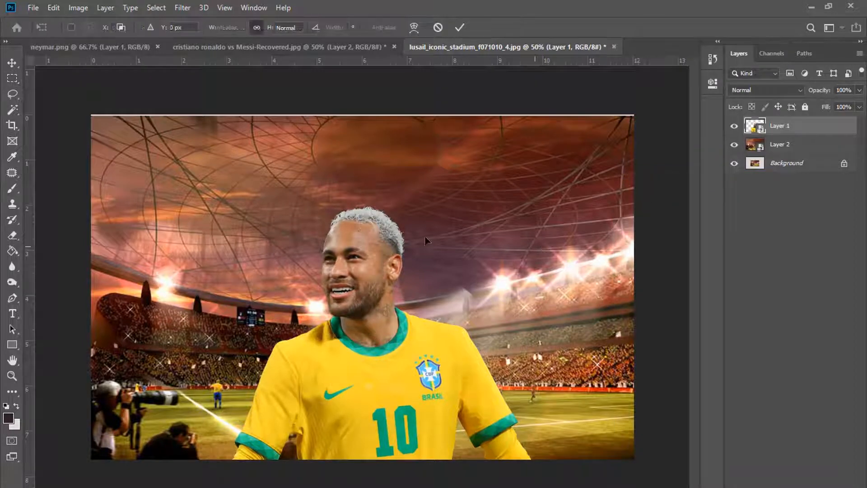
pyautogui.moveTo(232, 200); pyautogui.dragTo(258, 222)
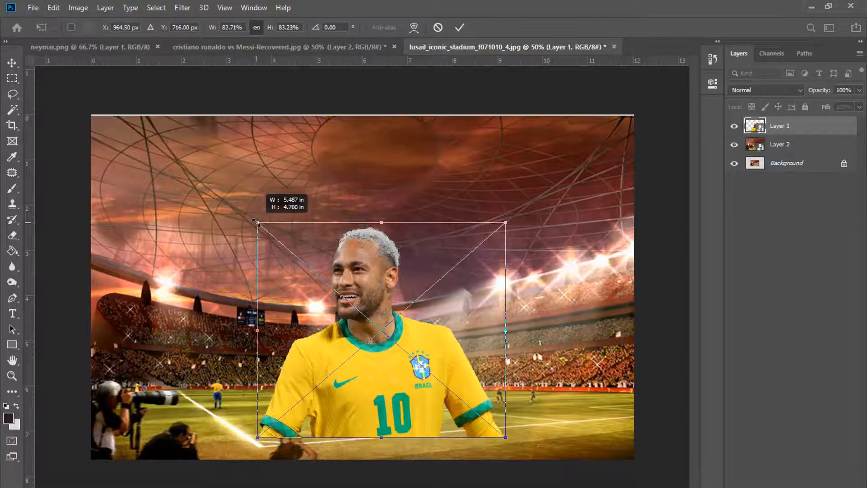
pyautogui.moveTo(380, 324); pyautogui.dragTo(459, 293)
pyautogui.press('Return')
pyautogui.press('m')
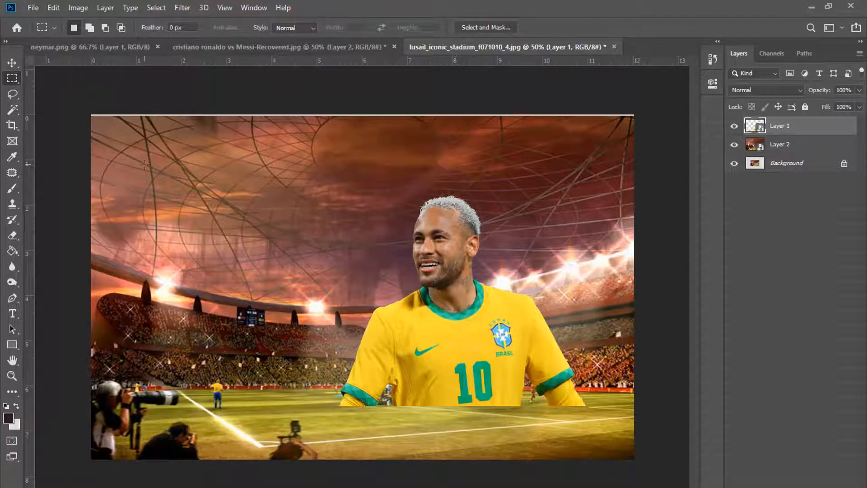
# Crop the image to a rectangular selection ending at the player's lower edge, cutting off the pitch foreground and side margins.
pyautogui.moveTo(104, 118); pyautogui.dragTo(598, 408)
pyautogui.moveTo(518, 397); pyautogui.dragTo(546, 394)
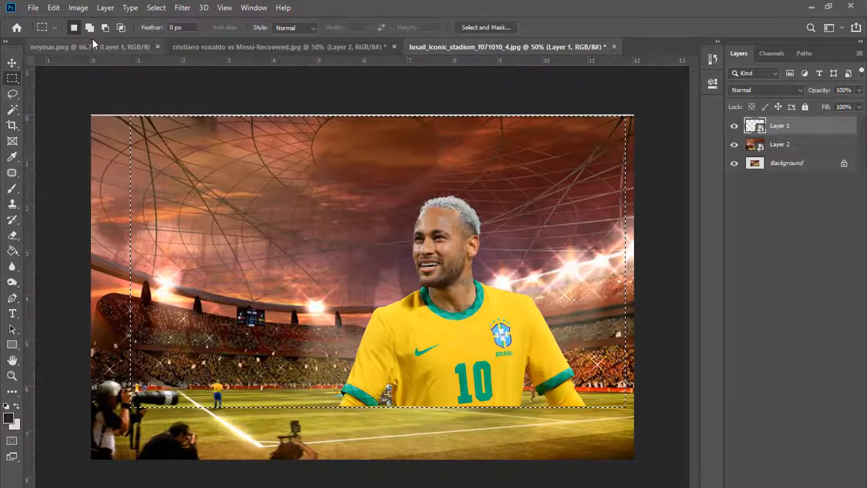
pyautogui.click(78, 8)
pyautogui.click(95, 134)
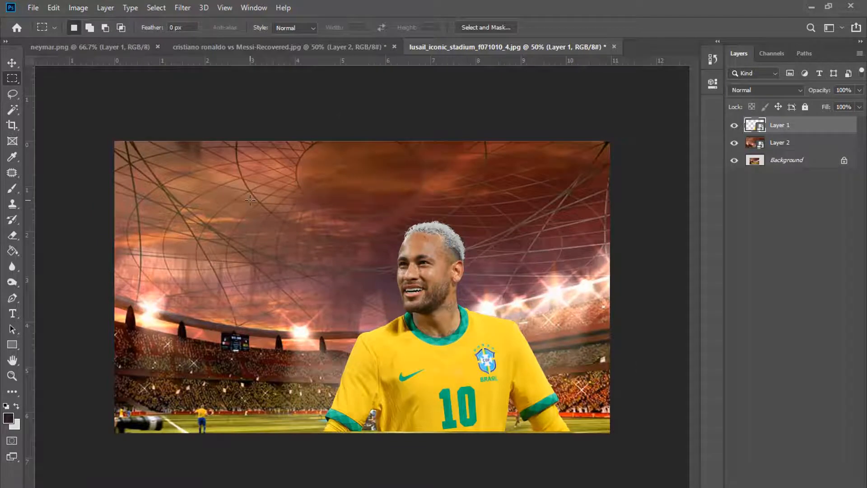
# Crop the image again with a rectangular selection that trims a narrow strip off the right edge.
pyautogui.moveTo(115, 141); pyautogui.dragTo(600, 430)
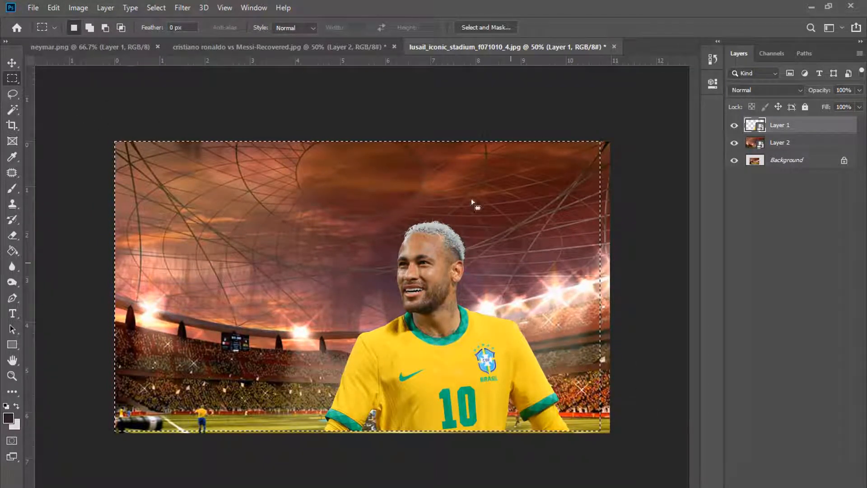
pyautogui.click(81, 8)
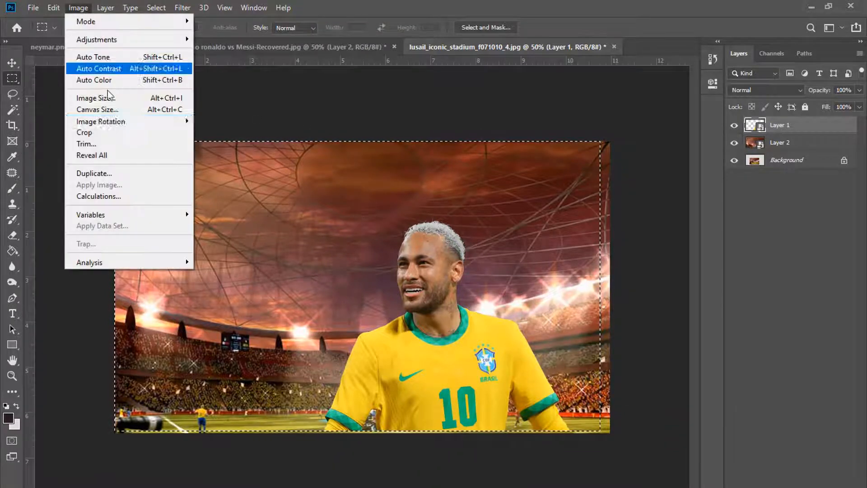
pyautogui.click(90, 132)
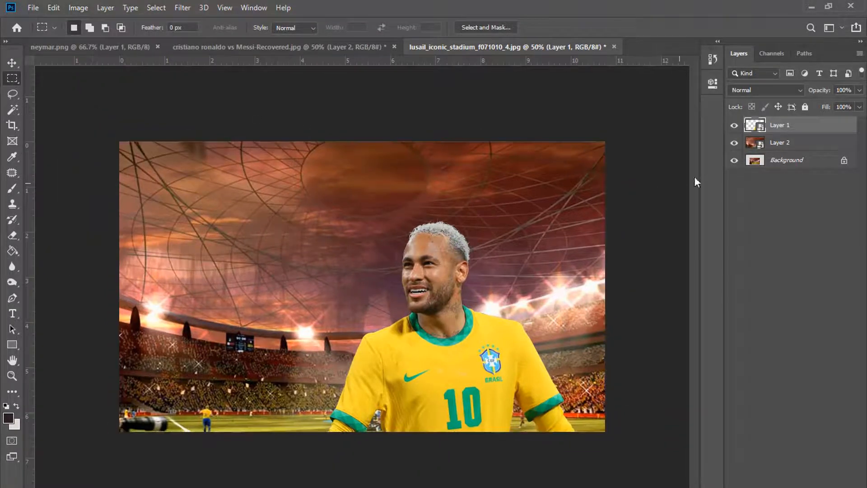
# Paste the cut-out trophy from the cristiano ronaldo vs Messi-Recovered.jpg document into the stadium composition and convert it to a Smart Object.
pyautogui.click(94, 48)
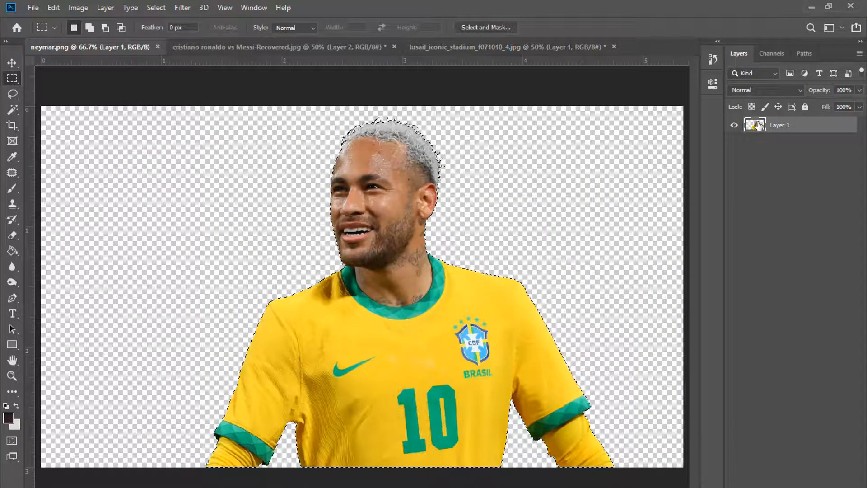
pyautogui.click(201, 48)
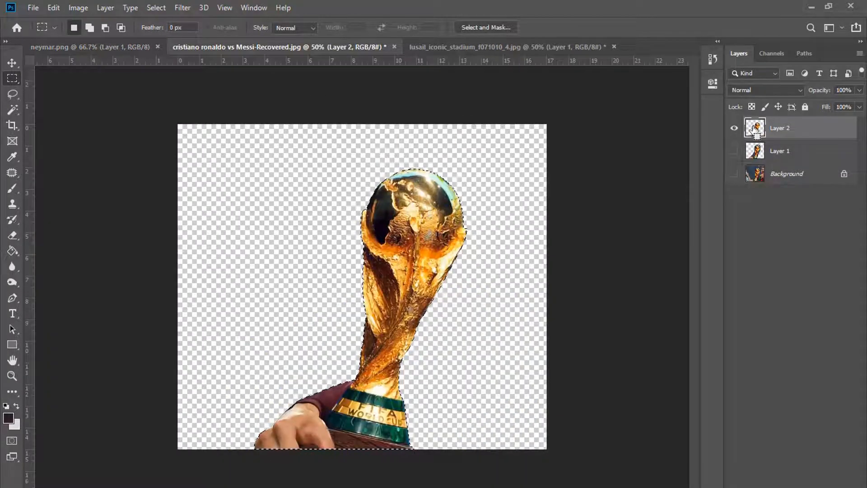
pyautogui.click(477, 47)
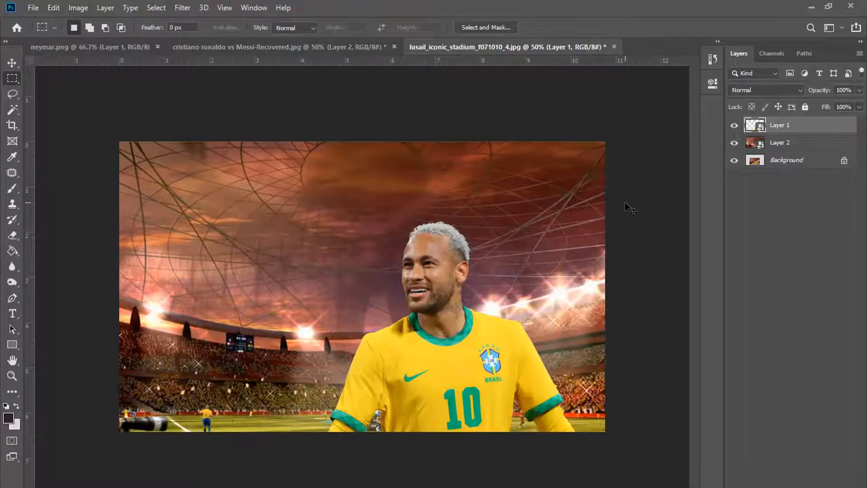
pyautogui.hotkey('ctrl', 'v')
pyautogui.rightClick(789, 128)
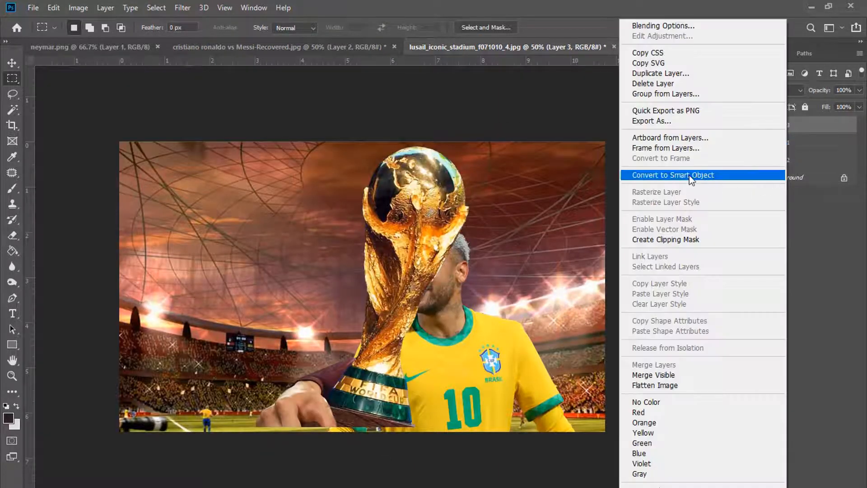
pyautogui.click(697, 174)
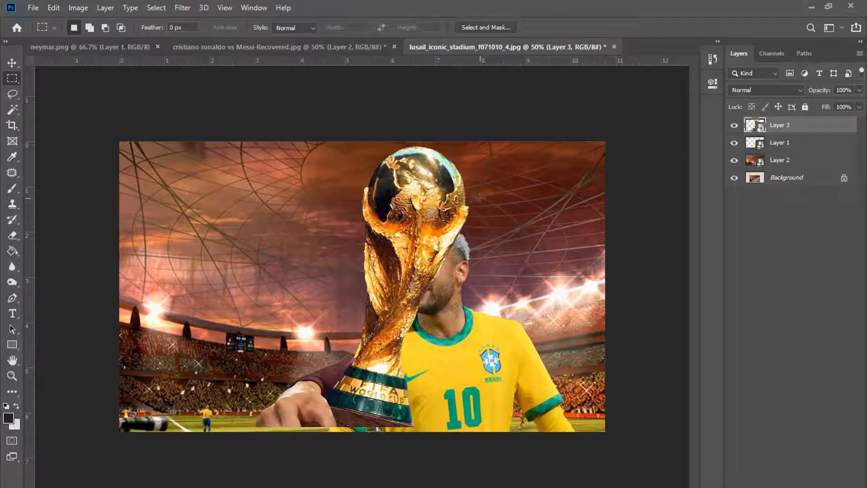
# Scale the trophy down to about 72% and move it down and left beside the player.
pyautogui.hotkey('ctrl', 't')
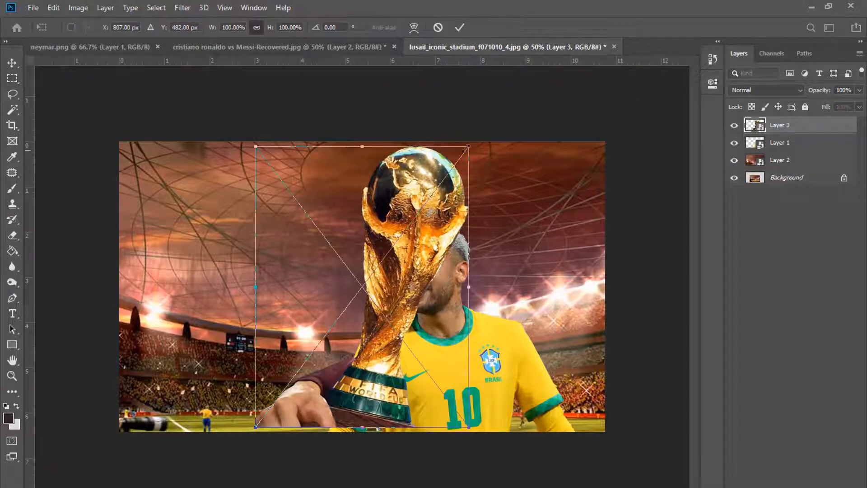
pyautogui.moveTo(468, 146); pyautogui.dragTo(440, 189)
pyautogui.moveTo(391, 298); pyautogui.dragTo(368, 345)
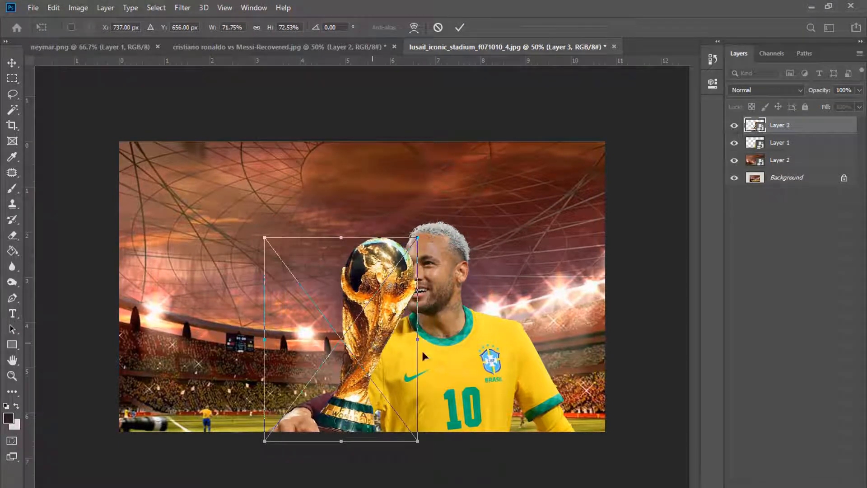
pyautogui.press('Return')
pyautogui.press('m')
# Rotate the trophy about -4.9° and shift it slightly left, away from the player's face.
pyautogui.hotkey('ctrl', 't')
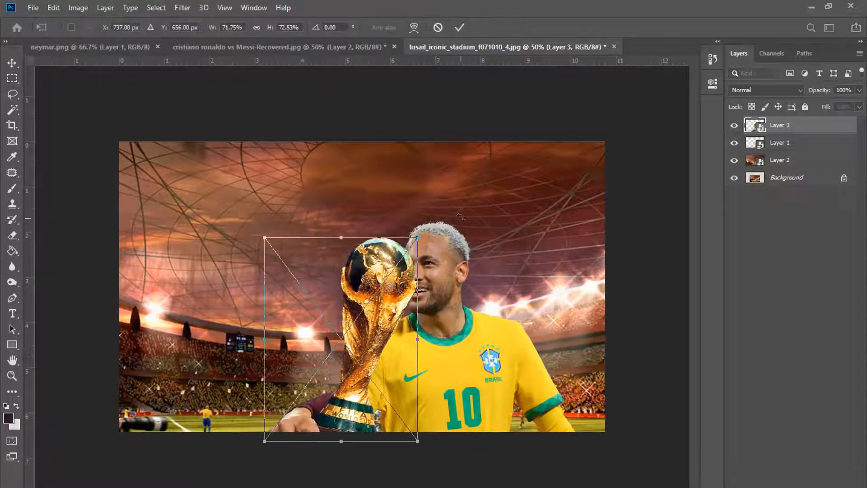
pyautogui.moveTo(472, 212); pyautogui.dragTo(465, 182)
pyautogui.moveTo(400, 340); pyautogui.dragTo(394, 339)
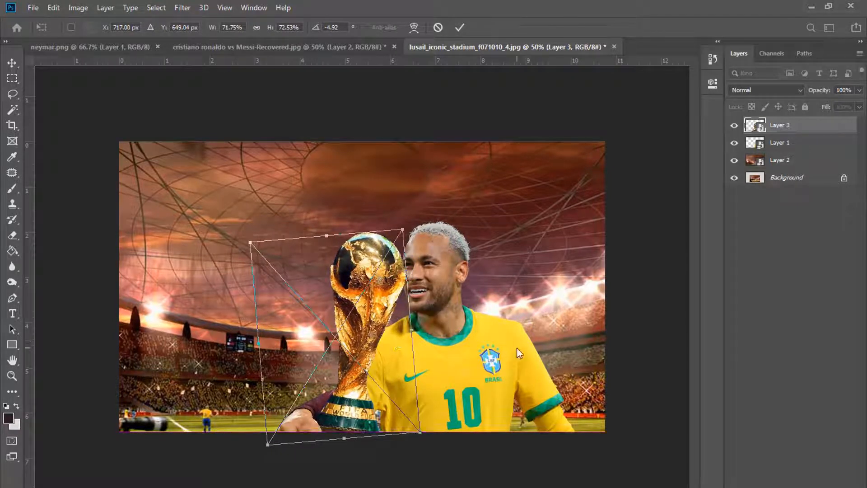
pyautogui.press('Return')
pyautogui.press('m')
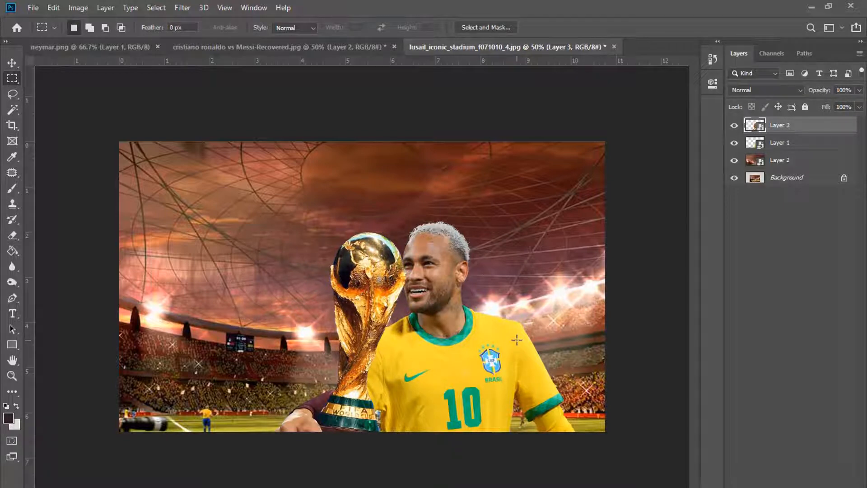
# Shrink the trophy to about 62% width and 65% height and lower it to the image's bottom edge.
pyautogui.hotkey('ctrl', 't')
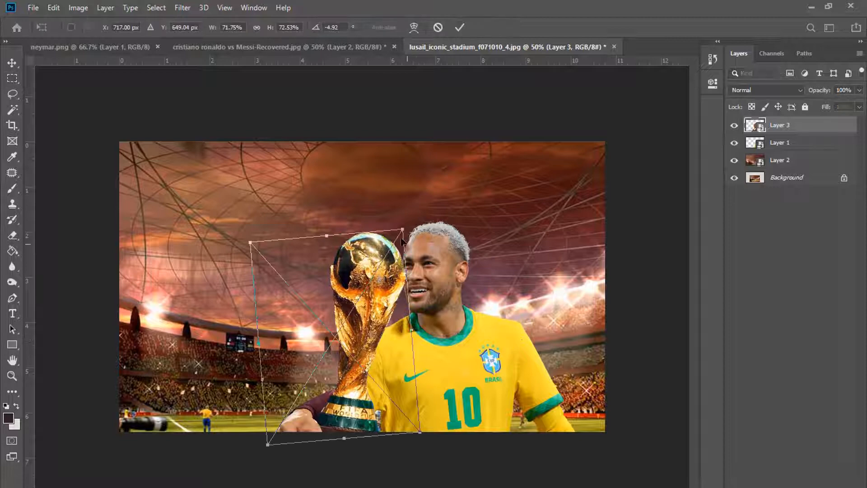
pyautogui.moveTo(406, 227); pyautogui.dragTo(393, 241)
pyautogui.moveTo(361, 324); pyautogui.dragTo(363, 333)
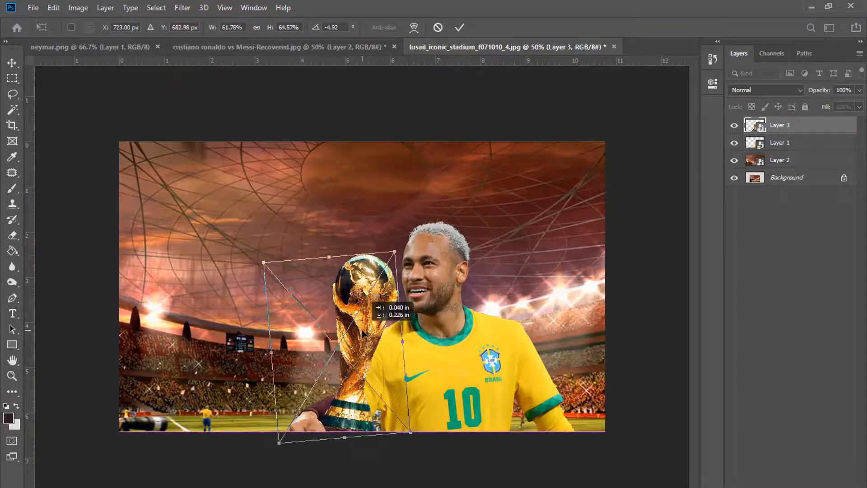
pyautogui.press('Return')
pyautogui.press('m')
# Rasterize the trophy layer.
pyautogui.hotkey('ctrl', '+')
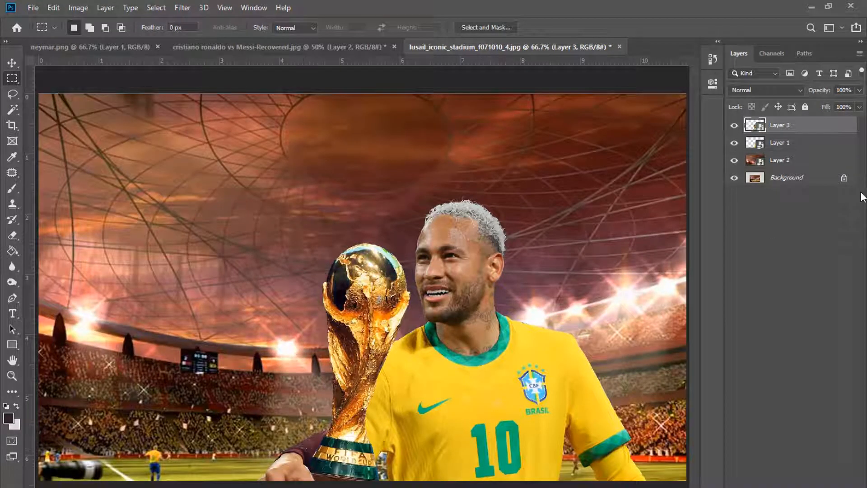
pyautogui.rightClick(792, 129)
pyautogui.click(672, 219)
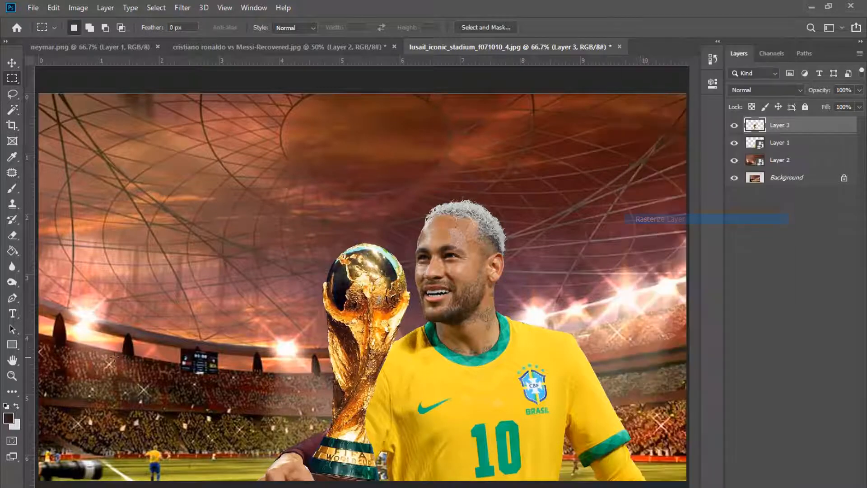
# Outline the maroon sleeve beside the trophy base with a 25 px feathered lasso and discard that selection.
pyautogui.click(18, 373)
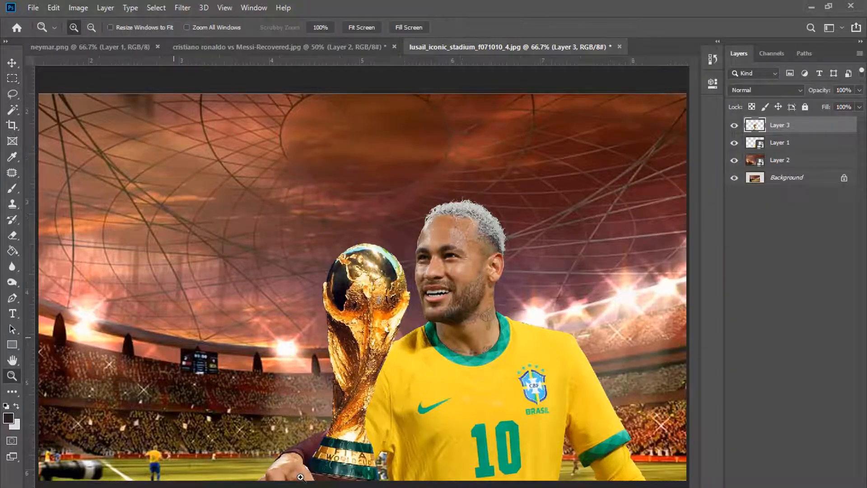
pyautogui.click(336, 454)
pyautogui.scroll(-2, 396, 430)
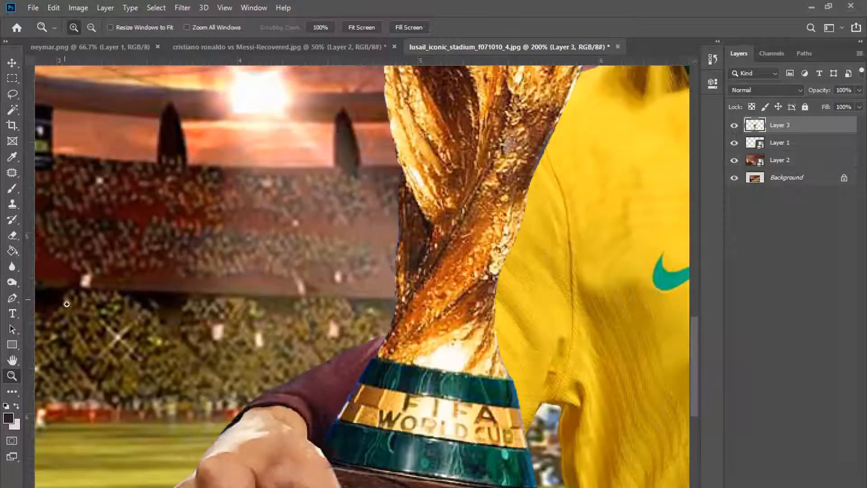
pyautogui.click(12, 94)
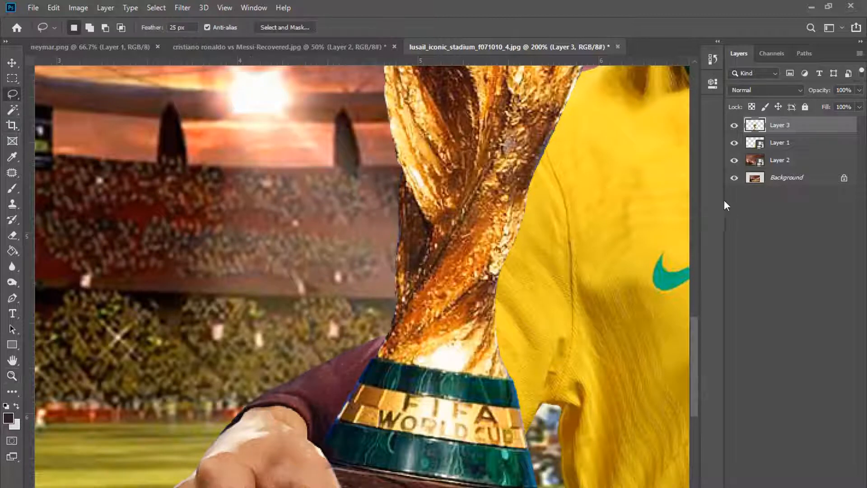
pyautogui.moveTo(282, 410)
pyautogui.mouseDown()
pyautogui.moveTo(222, 439)
pyautogui.moveTo(201, 416)
pyautogui.moveTo(344, 296)
pyautogui.moveTo(416, 327)
pyautogui.moveTo(374, 422)
pyautogui.moveTo(340, 458)
pyautogui.moveTo(309, 454)
pyautogui.mouseUp()
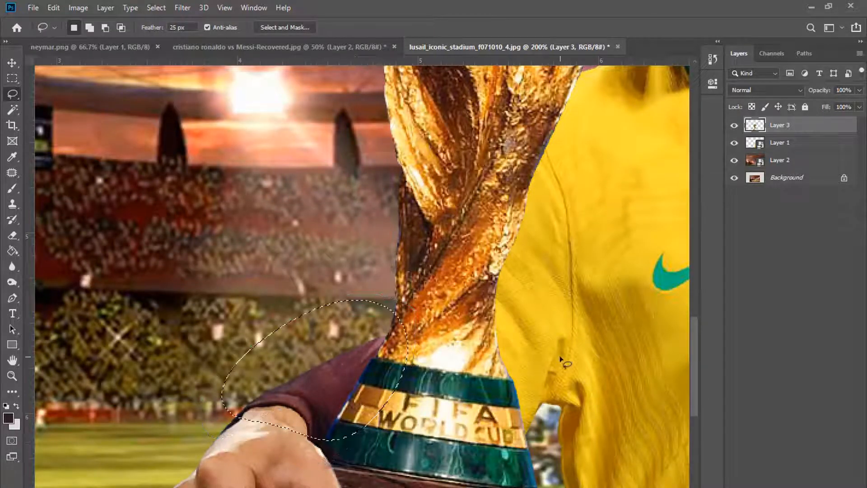
pyautogui.click(450, 421)
pyautogui.click(400, 205)
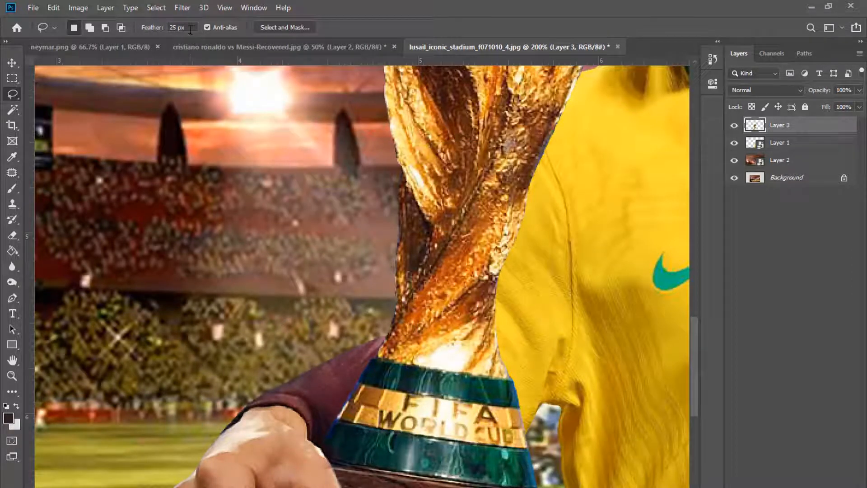
# Set the Lasso feather to 0 px, outline the maroon sleeve beside the trophy base, and copy it to a new layer.
pyautogui.write('0')
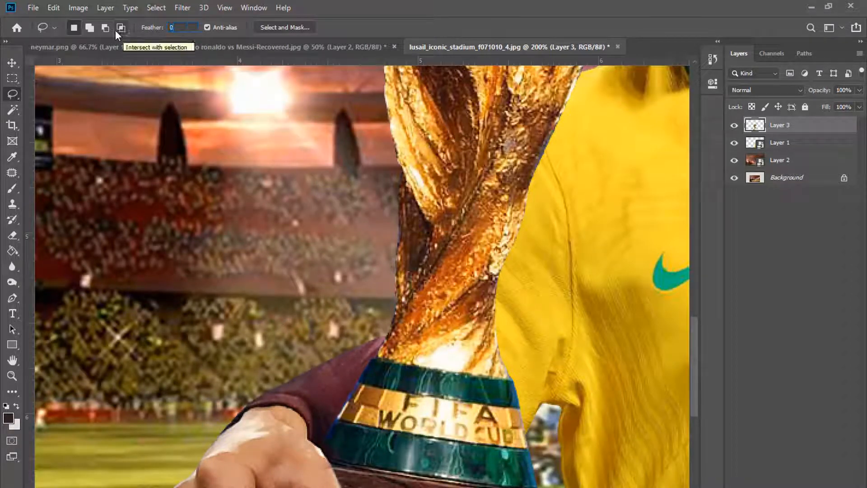
pyautogui.moveTo(253, 418)
pyautogui.mouseDown()
pyautogui.moveTo(212, 453)
pyautogui.moveTo(185, 411)
pyautogui.moveTo(322, 308)
pyautogui.moveTo(387, 435)
pyautogui.mouseUp()
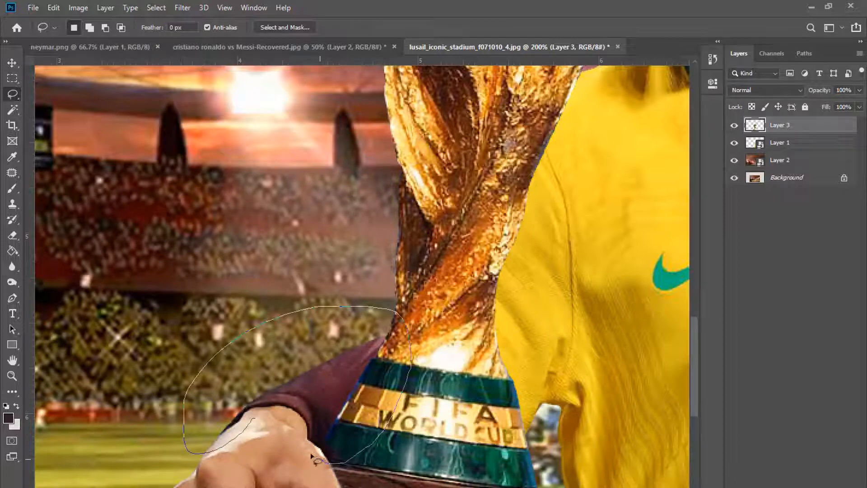
pyautogui.moveTo(312, 456); pyautogui.dragTo(311, 458)
pyautogui.hotkey('ctrl', 'j')
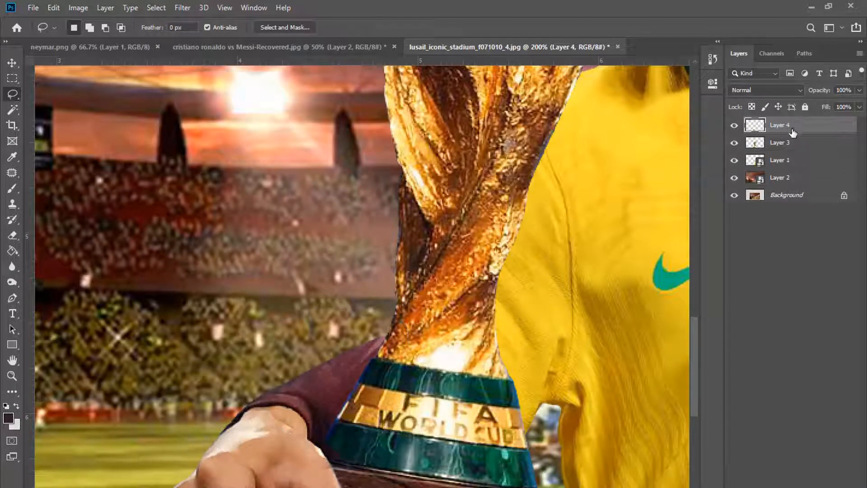
# Desaturate the copied sleeve layer.
pyautogui.click(78, 7)
pyautogui.moveTo(91, 39)
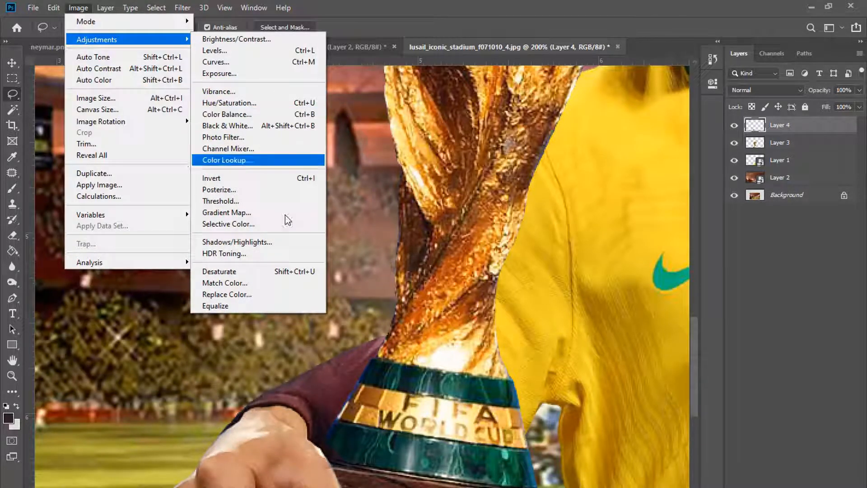
pyautogui.click(223, 272)
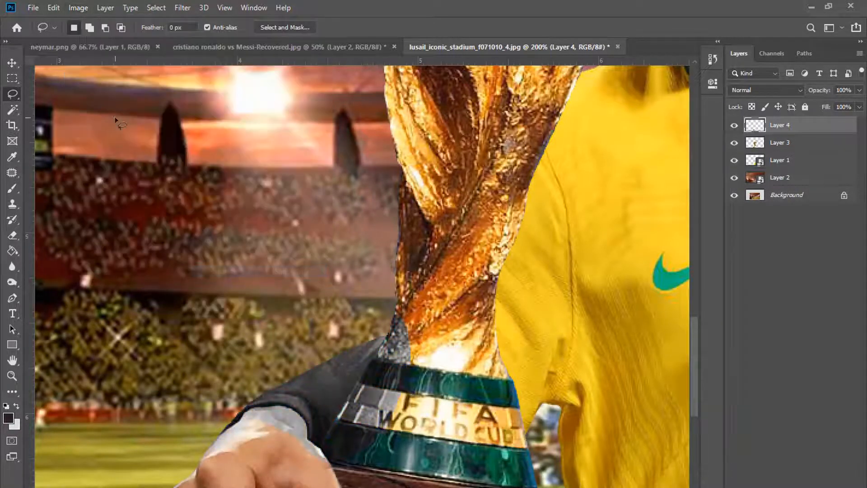
# Start a Color Balance adjustment on the sleeve copy, shifting the midtones toward yellow at about -83.
pyautogui.click(78, 8)
pyautogui.moveTo(91, 38)
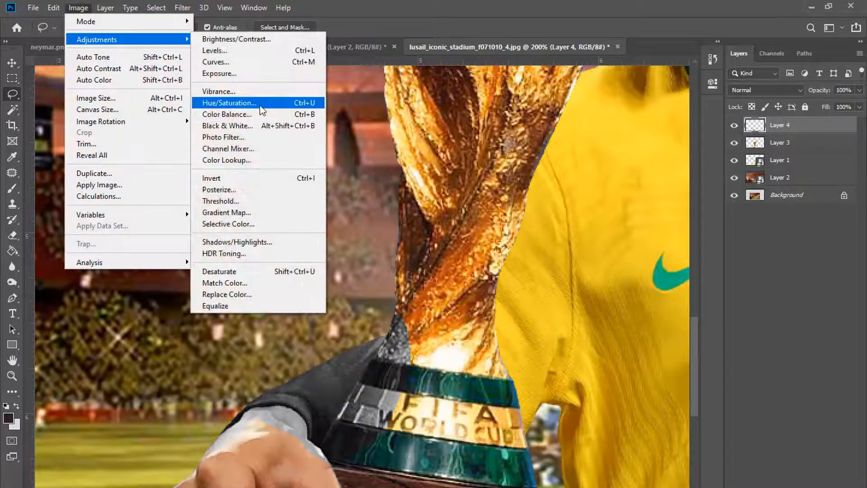
pyautogui.click(240, 116)
pyautogui.moveTo(592, 91); pyautogui.dragTo(544, 91)
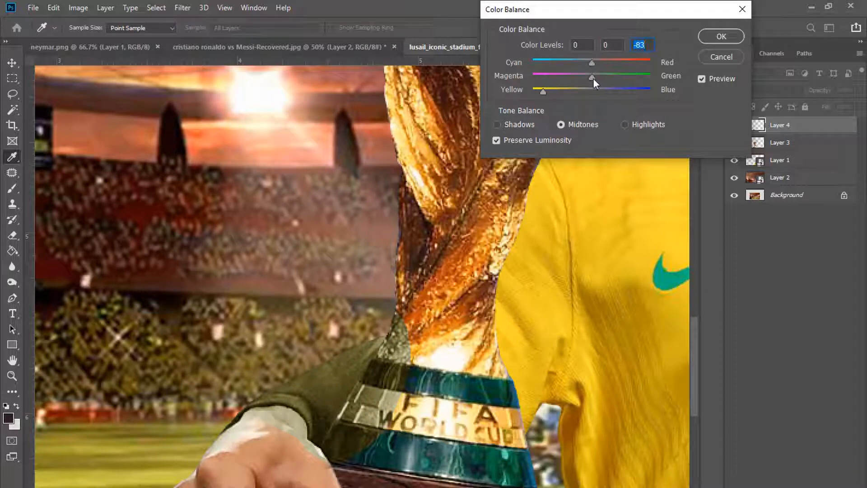
pyautogui.moveTo(593, 78); pyautogui.dragTo(625, 61)
# Shift the Color Balance highlights and shadows of the sleeve copy toward yellow, with shadows at about -69, and apply the adjustment.
pyautogui.click(624, 124)
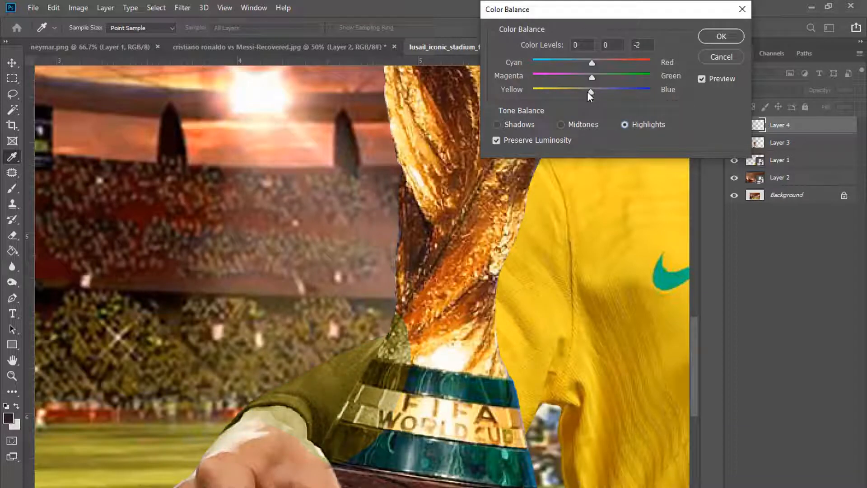
pyautogui.moveTo(587, 91); pyautogui.dragTo(606, 61)
pyautogui.click(526, 121)
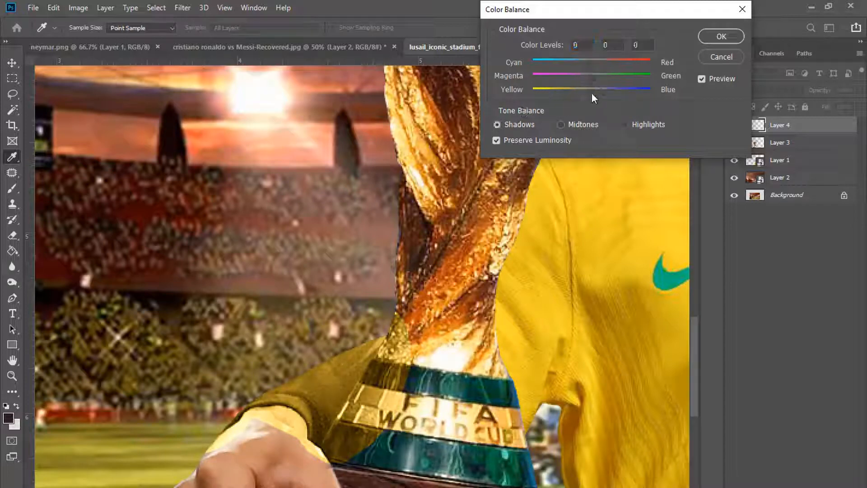
pyautogui.moveTo(593, 92); pyautogui.dragTo(552, 92)
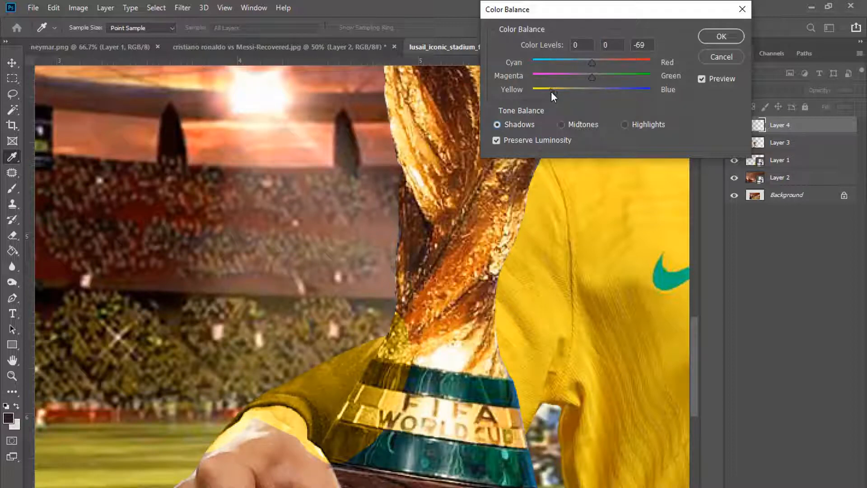
pyautogui.moveTo(591, 62)
pyautogui.mouseDown()
pyautogui.moveTo(603, 62)
pyautogui.moveTo(590, 77)
pyautogui.mouseUp()
pyautogui.click(721, 36)
pyautogui.press('l')
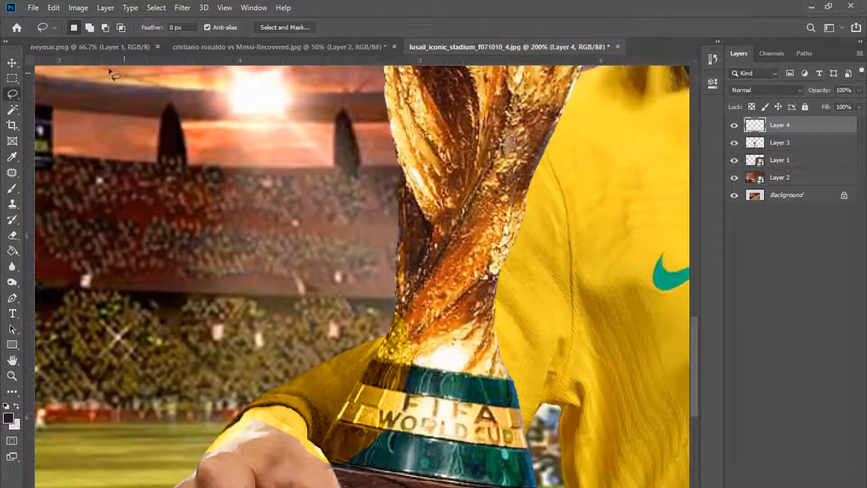
# Raise the sleeve copy's brightness to about 70 with Brightness/Contrast.
pyautogui.click(79, 8)
pyautogui.moveTo(97, 36)
pyautogui.click(232, 36)
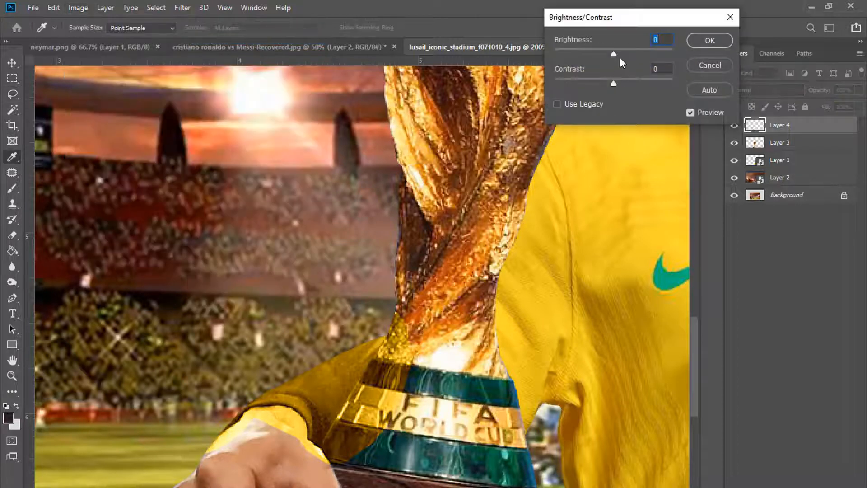
pyautogui.moveTo(619, 53); pyautogui.dragTo(642, 53)
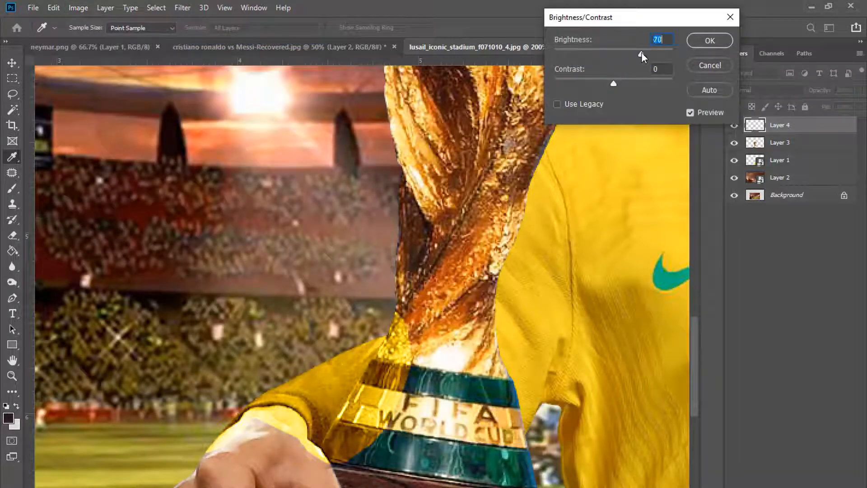
pyautogui.click(706, 40)
pyautogui.press('l')
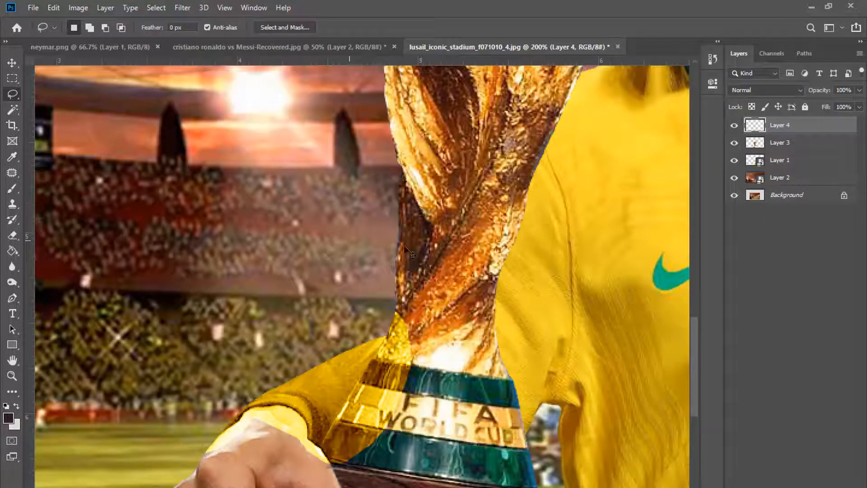
# Add a layer mask to the recoloured sleeve copy and invert it to black.
pyautogui.click(779, 487)
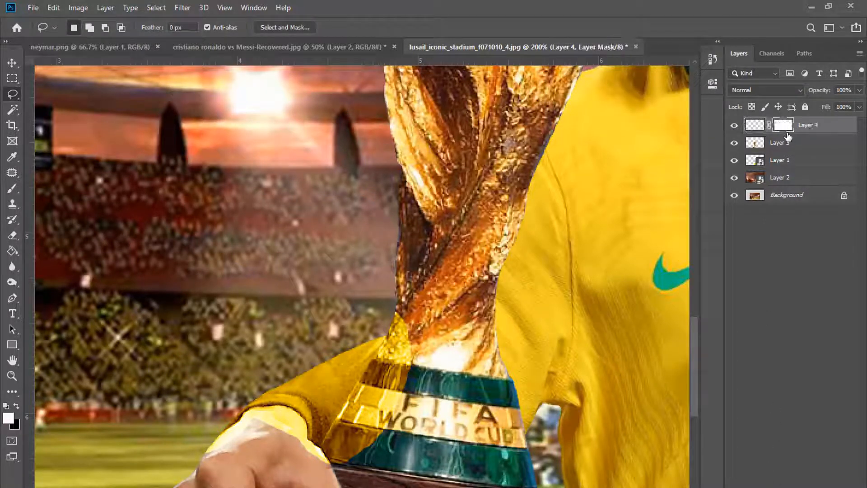
pyautogui.hotkey('ctrl', 'i')
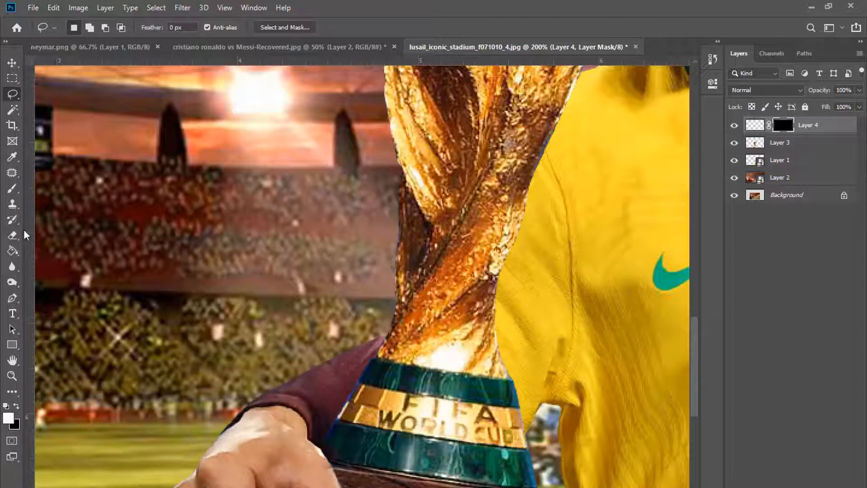
pyautogui.click(13, 235)
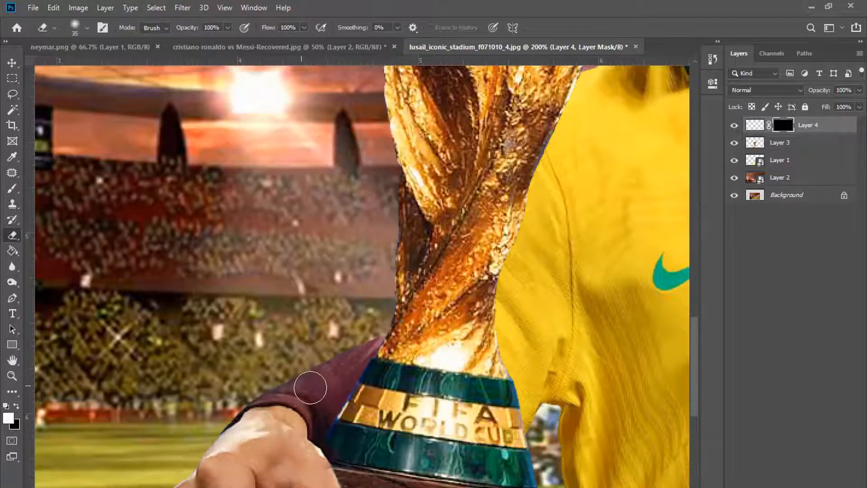
# Paint white on the mask over the middle of the sleeve with a 15 px brush to reveal the yellow colour.
pyautogui.click(13, 188)
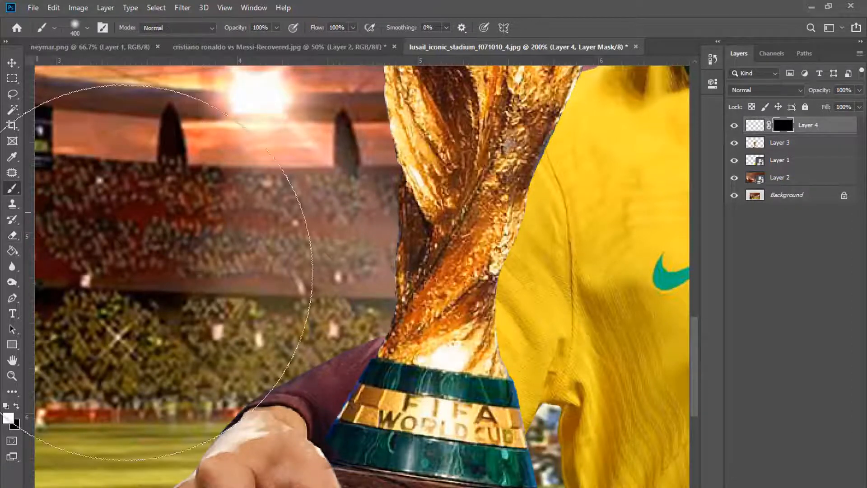
pyautogui.press('[')
pyautogui.press('[')
pyautogui.press('[')
pyautogui.press('[')
pyautogui.press('[')
pyautogui.press('[')
pyautogui.press('[')
pyautogui.press('[')
pyautogui.press('[')
pyautogui.press('[')
pyautogui.press('[')
pyautogui.press('[')
pyautogui.press('[')
pyautogui.press('[')
pyautogui.press('[')
pyautogui.press('[')
pyautogui.press('[')
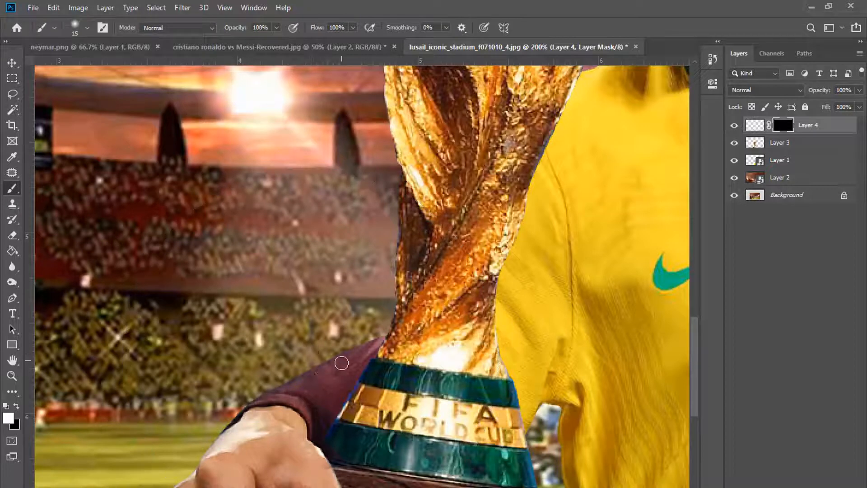
pyautogui.moveTo(341, 363)
pyautogui.mouseDown()
pyautogui.moveTo(325, 379)
pyautogui.moveTo(329, 392)
pyautogui.mouseUp()
pyautogui.moveTo(320, 421)
pyautogui.mouseDown()
pyautogui.moveTo(315, 404)
pyautogui.moveTo(295, 394)
pyautogui.moveTo(336, 381)
pyautogui.mouseUp()
# Extend the yellow along the sleeve's upper edge to the trophy stem, painting the mask with a finer brush of about 5 px.
pyautogui.scroll(2, 397, 371)
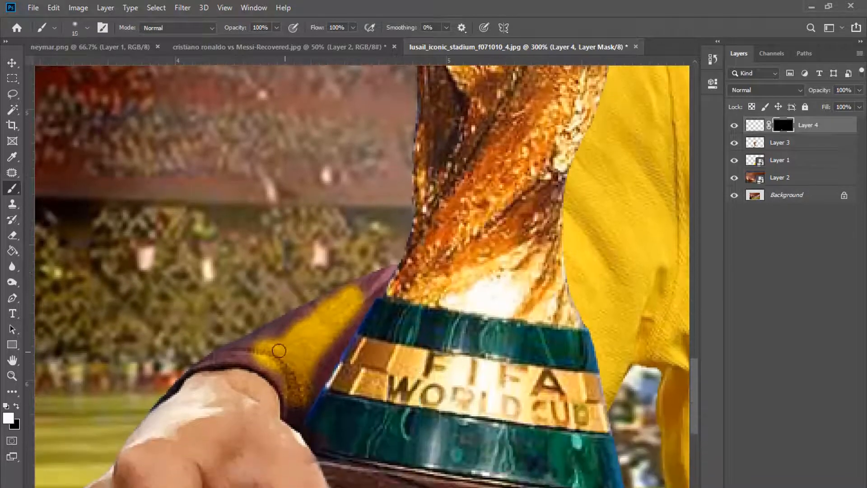
pyautogui.press('[')
pyautogui.press('[')
pyautogui.moveTo(270, 340); pyautogui.dragTo(389, 272)
pyautogui.press('[')
pyautogui.press('[')
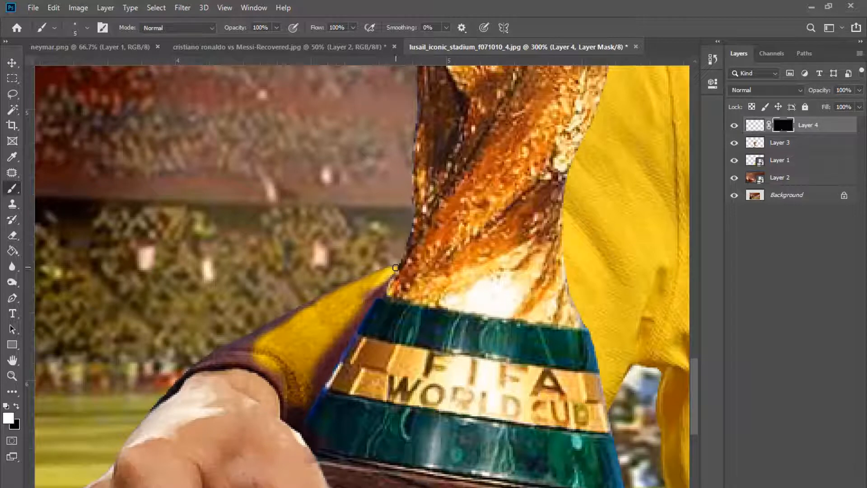
pyautogui.moveTo(369, 300)
pyautogui.mouseDown()
pyautogui.moveTo(383, 280)
pyautogui.moveTo(364, 306)
pyautogui.mouseUp()
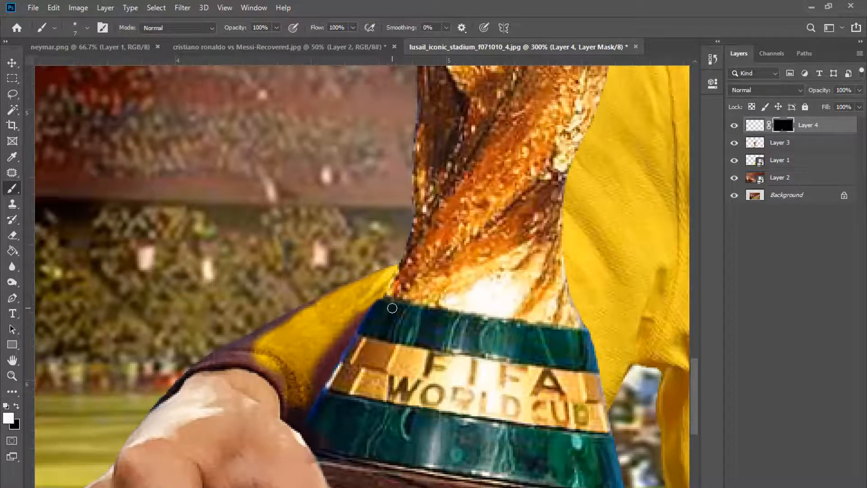
# Paint the mask white along the slanted edge of the trophy base to cover the remaining maroon strip beside it.
pyautogui.scroll(1, 392, 308)
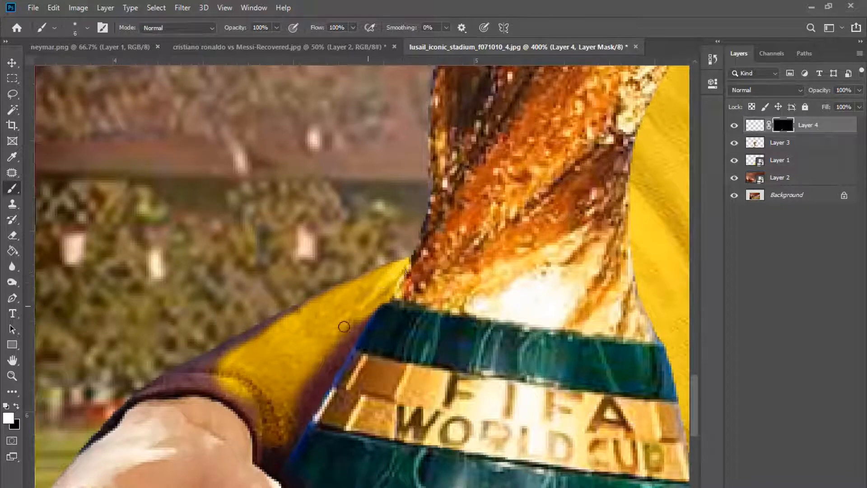
pyautogui.moveTo(369, 315); pyautogui.dragTo(322, 389)
pyautogui.scroll(-1, 328, 352)
pyautogui.press(']')
pyautogui.press(']')
pyautogui.press(']')
pyautogui.moveTo(357, 292); pyautogui.dragTo(294, 379)
pyautogui.moveTo(322, 335)
pyautogui.mouseDown()
pyautogui.moveTo(292, 407)
pyautogui.moveTo(329, 343)
pyautogui.mouseUp()
pyautogui.press('[')
pyautogui.press('[')
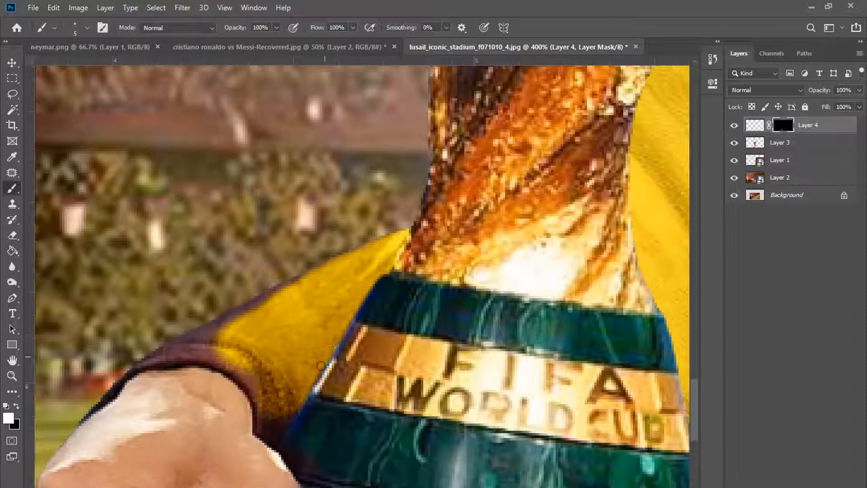
pyautogui.moveTo(322, 366); pyautogui.dragTo(298, 400)
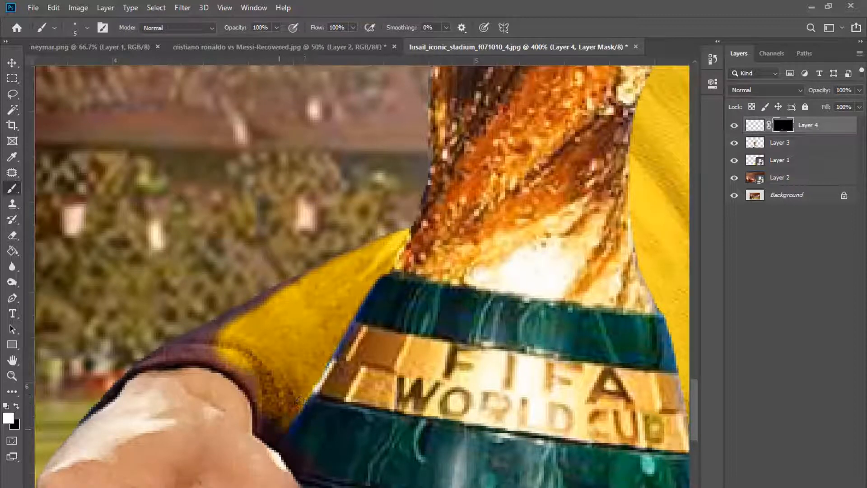
pyautogui.moveTo(323, 361); pyautogui.dragTo(379, 272)
# Reveal yellow on the sleeve's cuff around the wrist by painting the mask with a brush of about 4 px.
pyautogui.scroll(-1, 291, 330)
pyautogui.scroll(-1, 291, 330)
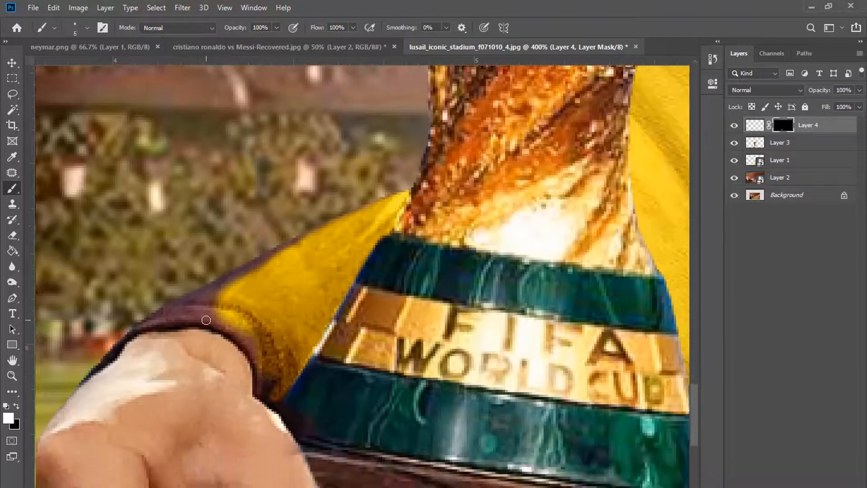
pyautogui.moveTo(206, 319)
pyautogui.mouseDown()
pyautogui.moveTo(249, 348)
pyautogui.moveTo(262, 381)
pyautogui.moveTo(258, 343)
pyautogui.moveTo(243, 320)
pyautogui.moveTo(219, 313)
pyautogui.mouseUp()
pyautogui.press(']')
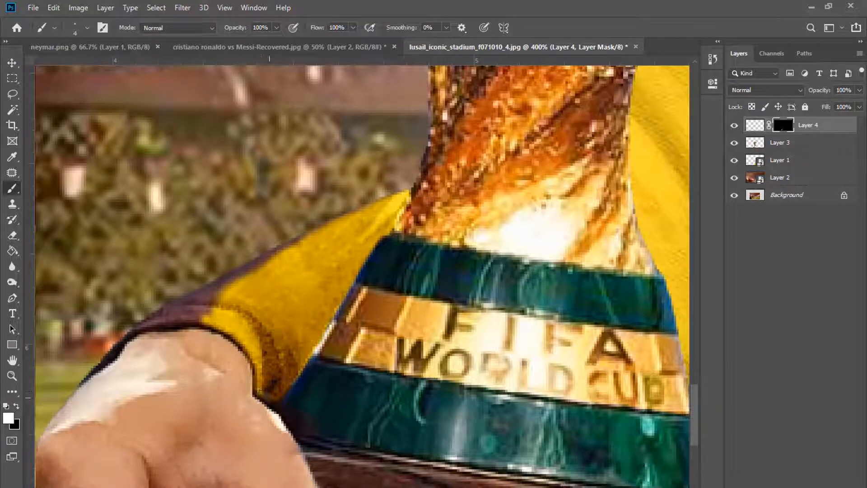
pyautogui.press(']')
pyautogui.press(']')
pyautogui.moveTo(262, 396); pyautogui.dragTo(257, 378)
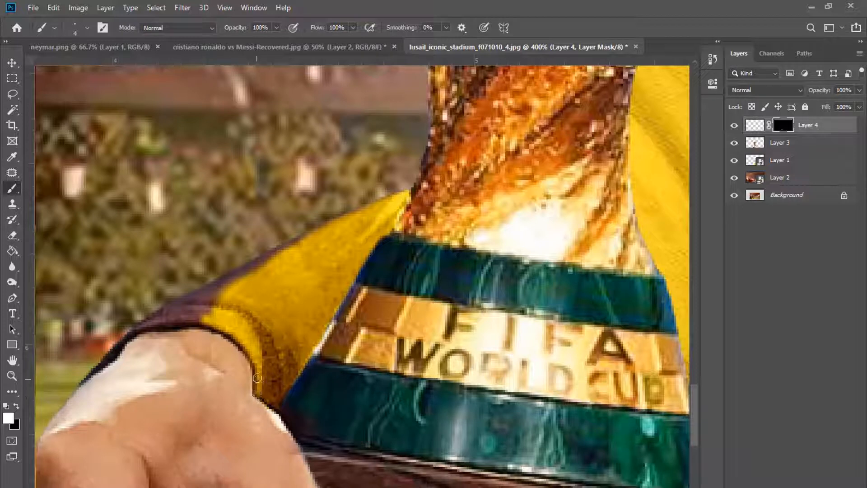
pyautogui.moveTo(248, 342)
pyautogui.mouseDown()
pyautogui.moveTo(187, 317)
pyautogui.moveTo(147, 322)
pyautogui.moveTo(230, 290)
pyautogui.moveTo(207, 307)
pyautogui.moveTo(179, 315)
pyautogui.moveTo(212, 301)
pyautogui.moveTo(175, 306)
pyautogui.moveTo(308, 238)
pyautogui.moveTo(208, 295)
pyautogui.mouseUp()
# Finish revealing yellow along the outer cuff and upper sleeve edge on the mask, refining the brush to 2 px.
pyautogui.press(']')
pyautogui.press(']')
pyautogui.press('[')
pyautogui.press('[')
pyautogui.scroll(-1, 199, 300)
pyautogui.press('[')
pyautogui.press('[')
pyautogui.press('[')
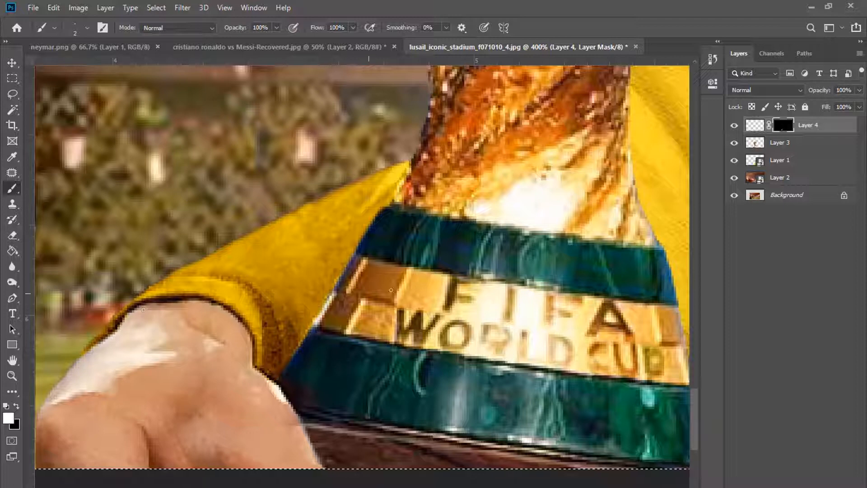
pyautogui.click(12, 237)
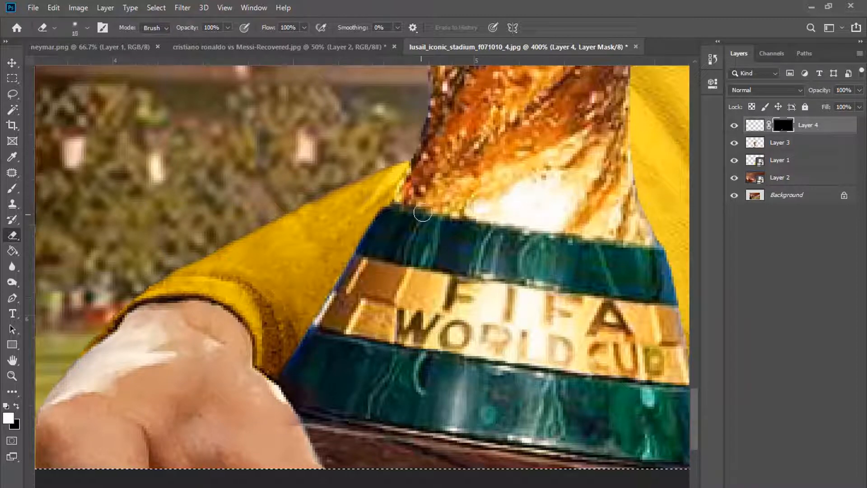
pyautogui.press(']')
pyautogui.press(']')
pyautogui.press(']')
pyautogui.press(']')
pyautogui.press(']')
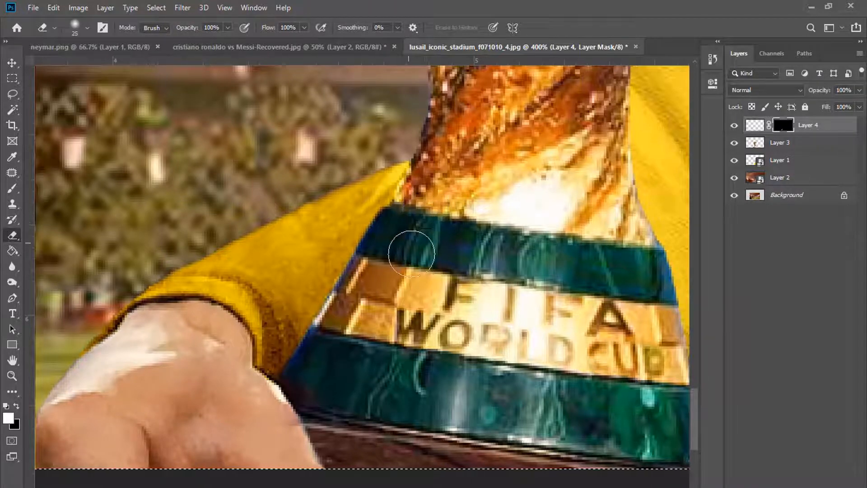
# Brighten the yellow sleeve layer itself, not its mask, with Brightness/Contrast at a brightness of 20.
pyautogui.click(755, 125)
pyautogui.hotkey('ctrl', '-')
pyautogui.hotkey('ctrl', '-')
pyautogui.hotkey('ctrl', '-')
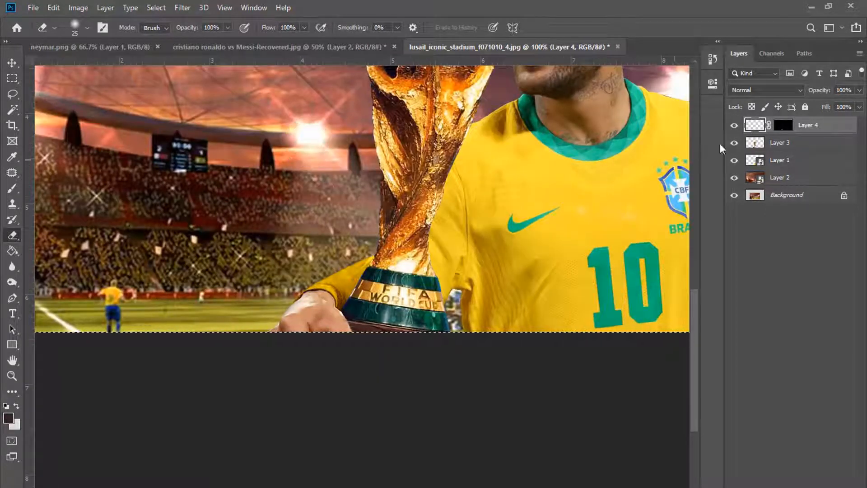
pyautogui.click(78, 7)
pyautogui.moveTo(86, 37)
pyautogui.click(253, 38)
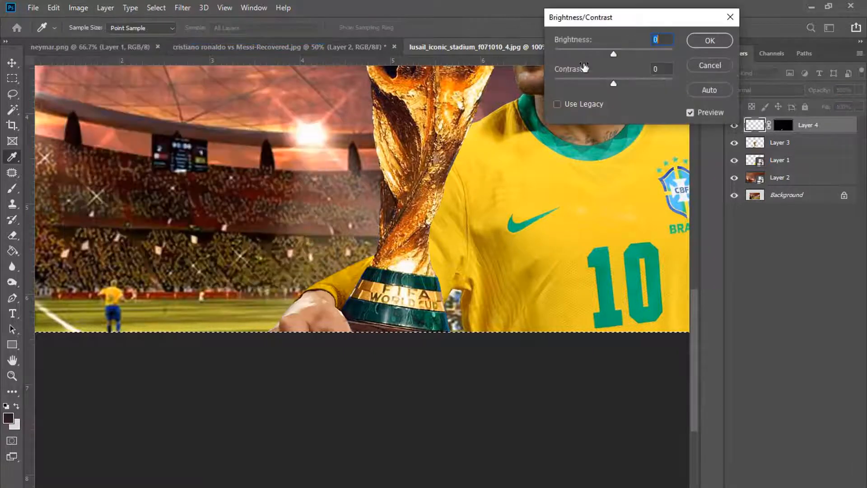
pyautogui.moveTo(616, 53); pyautogui.dragTo(622, 54)
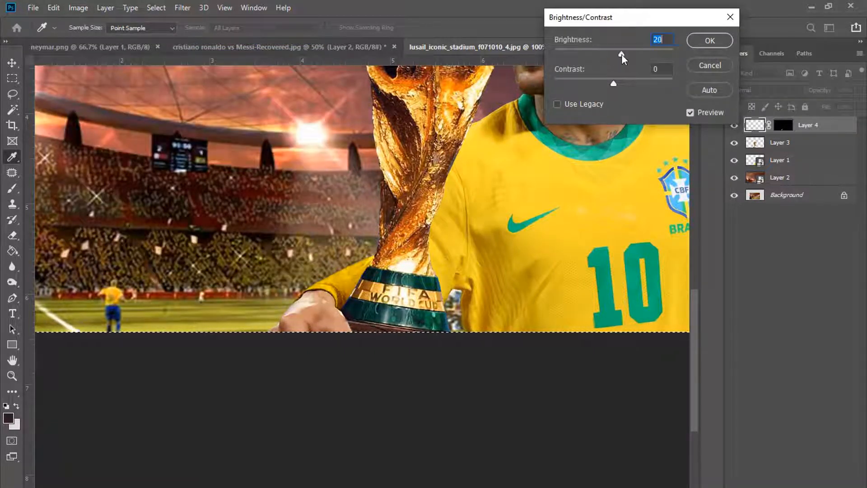
pyautogui.click(709, 41)
pyautogui.press('e')
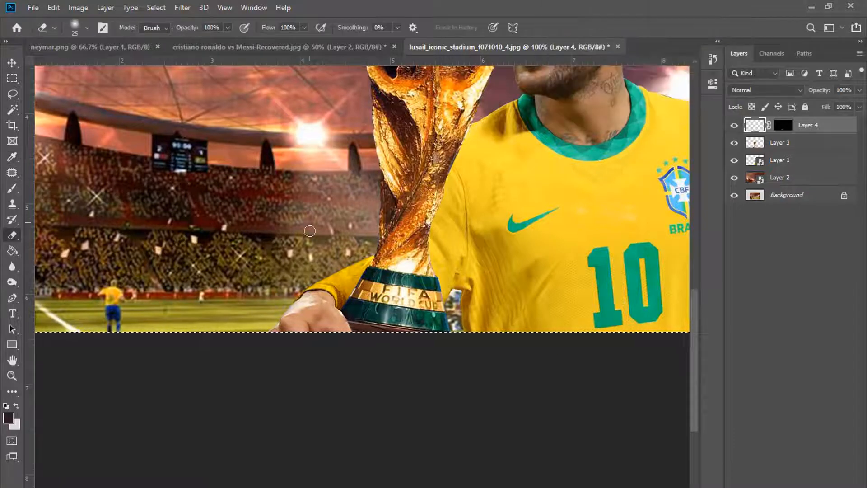
# Merge the masked yellow sleeve layer with the trophy and arm layer, Layer 3.
pyautogui.scroll(3, 470, 212)
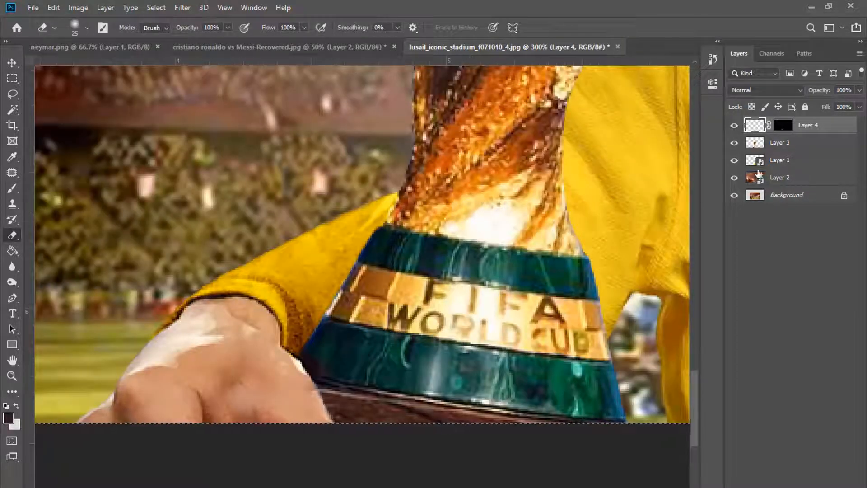
pyautogui.keyDown('ctrl'); pyautogui.click(779, 143); pyautogui.keyUp('ctrl')
pyautogui.rightClick(781, 143)
pyautogui.click(649, 365)
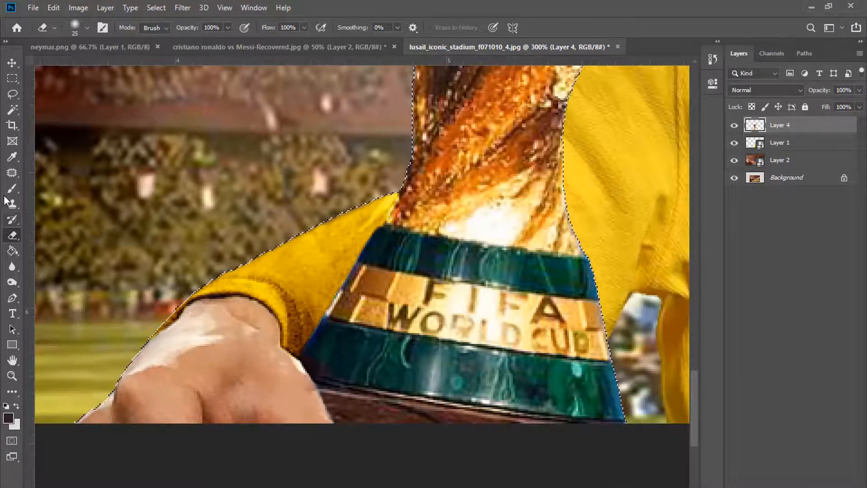
# Try the Mixer Brush on the yellow sleeve inside the arm and trophy selection, resizing it to 25 px.
pyautogui.moveTo(12, 189); pyautogui.dragTo(42, 220)
pyautogui.scroll(-1, 349, 281)
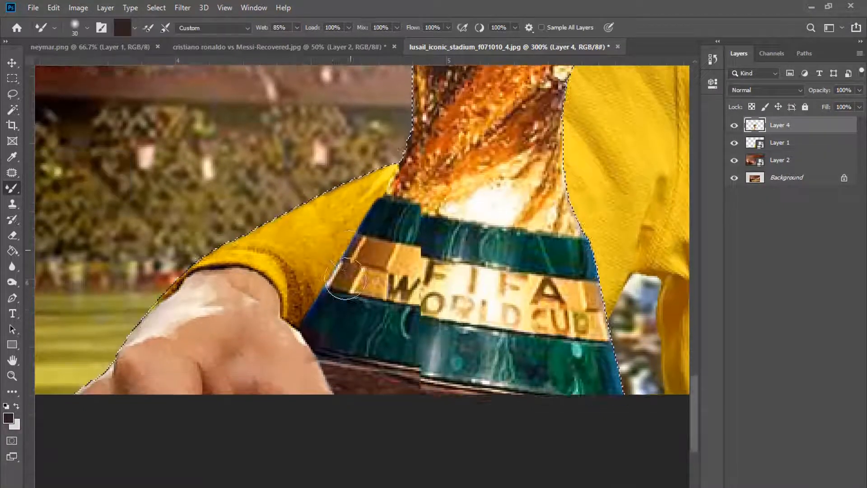
pyautogui.press('[')
pyautogui.press('[')
pyautogui.press('[')
pyautogui.press('[')
pyautogui.press('[')
pyautogui.press(']')
pyautogui.press(']')
pyautogui.press(']')
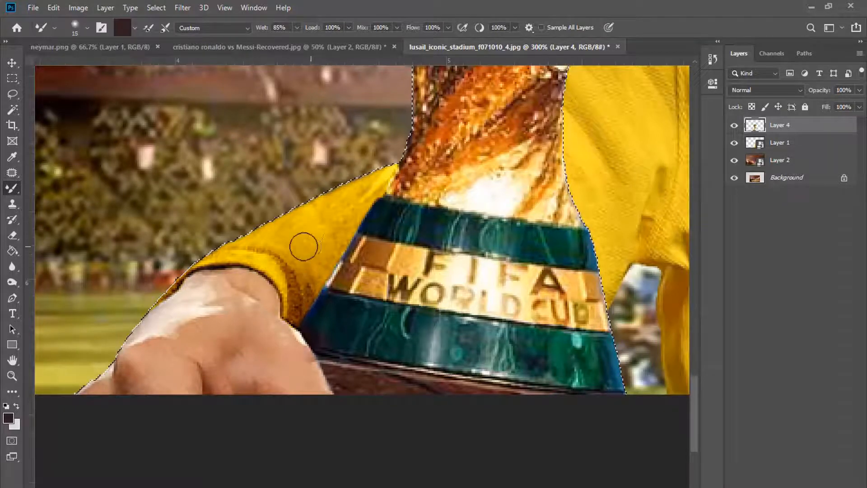
pyautogui.press(']')
pyautogui.press('[')
pyautogui.press(']')
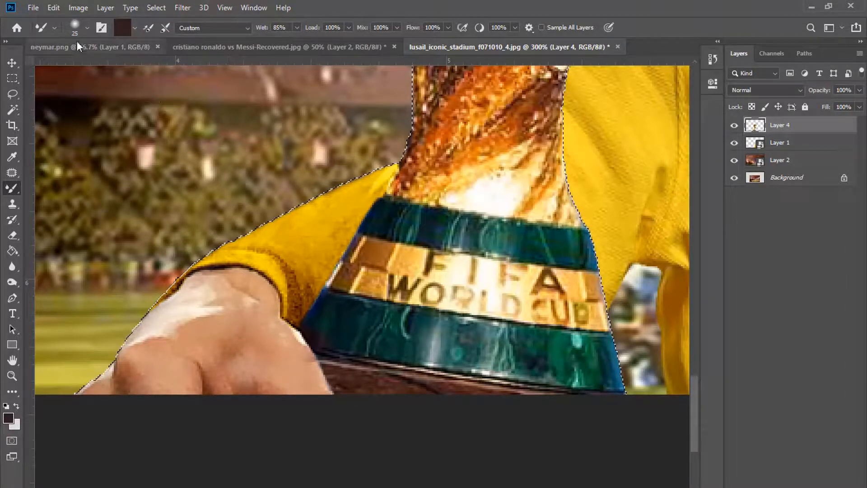
# Try to blend the sleeve's fabric texture above the cuff with a soft round Mixer Brush of 20 px.
pyautogui.click(75, 27)
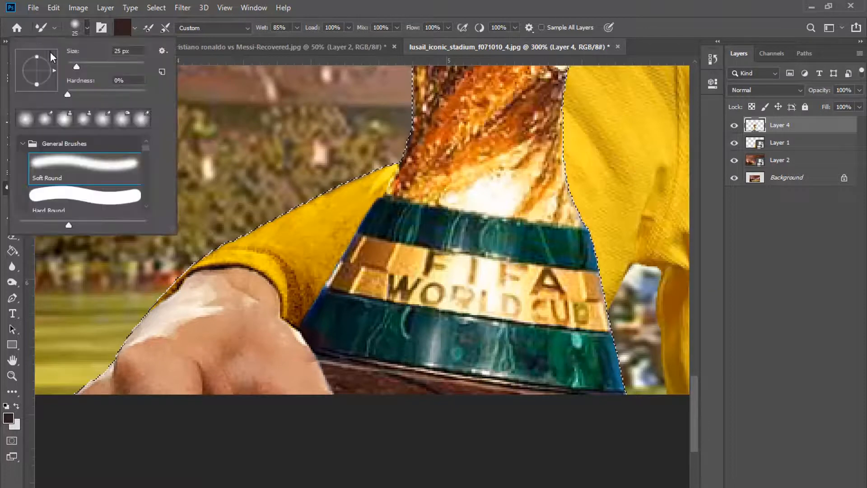
pyautogui.click(44, 28)
pyautogui.click(318, 230)
pyautogui.press(']')
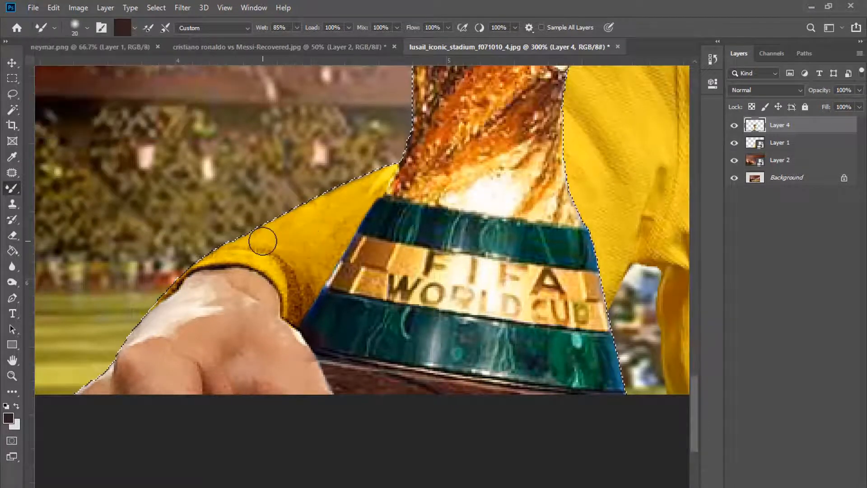
pyautogui.press(']')
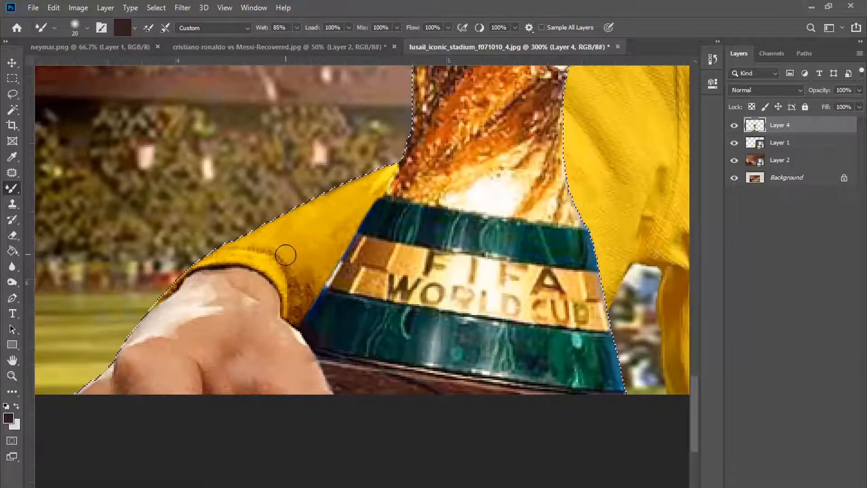
# Try to smooth the speckled inner edge of the cuff with a 9 px Mixer Brush, comparing the layer hidden and shown.
pyautogui.press('[')
pyautogui.press('[')
pyautogui.moveTo(282, 267); pyautogui.dragTo(283, 271)
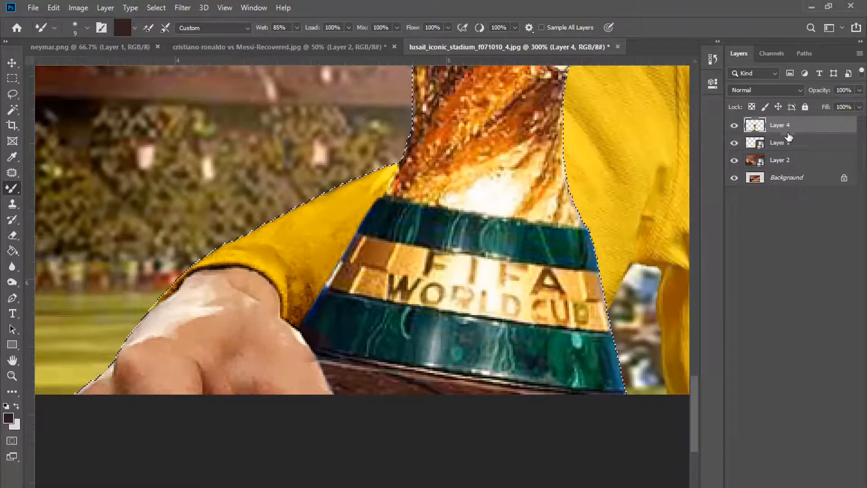
pyautogui.click(734, 125)
pyautogui.click(735, 125)
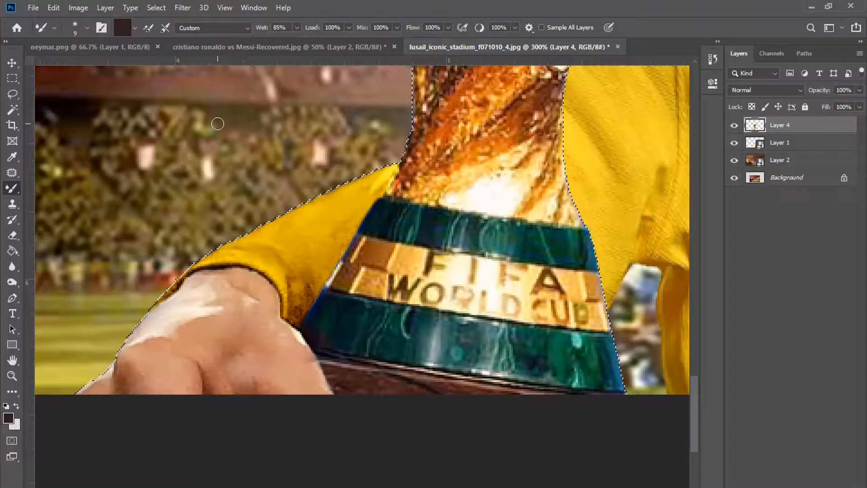
# Undo the deselection and the Mixer Brush blending on the sleeve and cuff.
pyautogui.click(12, 78)
pyautogui.click(192, 160)
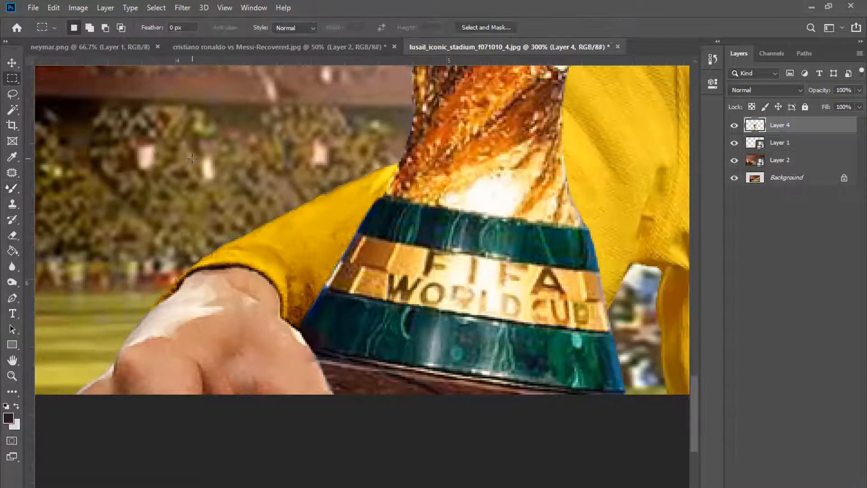
pyautogui.hotkey('ctrl', 'z')
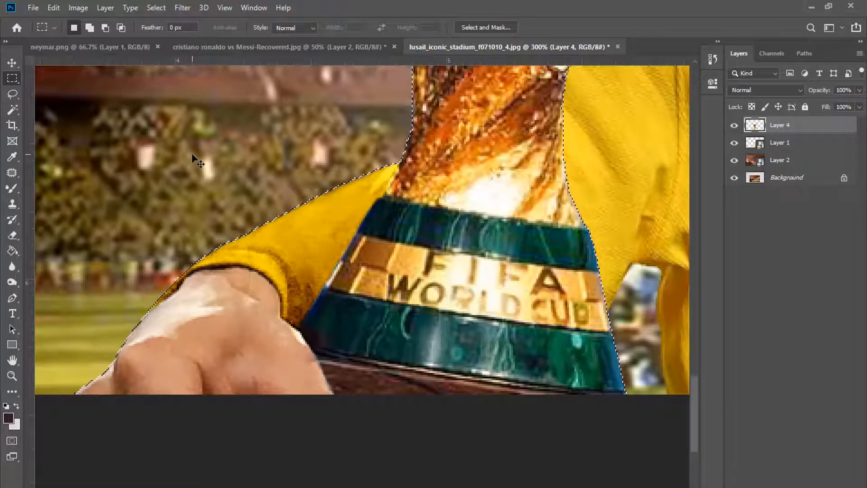
# Clear the arm and trophy selection and duplicate the merged Layer 4.
pyautogui.click(12, 96)
pyautogui.click(210, 123)
pyautogui.hotkey('ctrl', 'j')
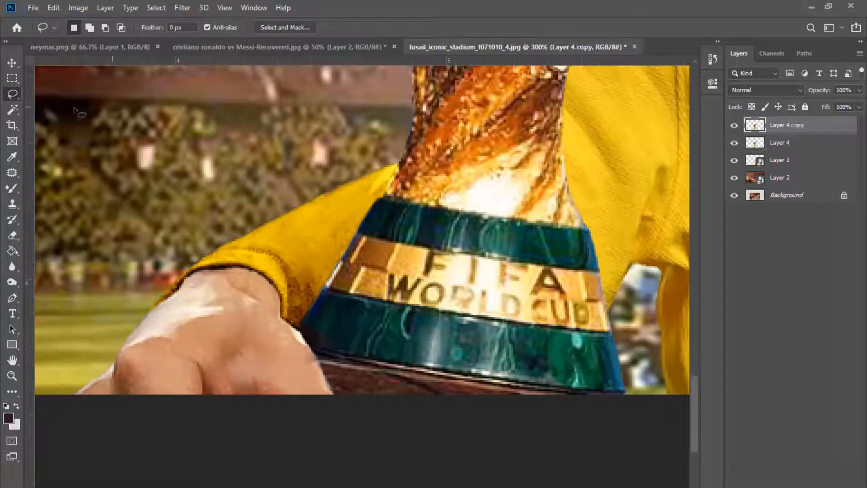
# Apply the Median noise filter with a radius of 1 pixel to the duplicate layer and compare it hidden and shown.
pyautogui.click(183, 8)
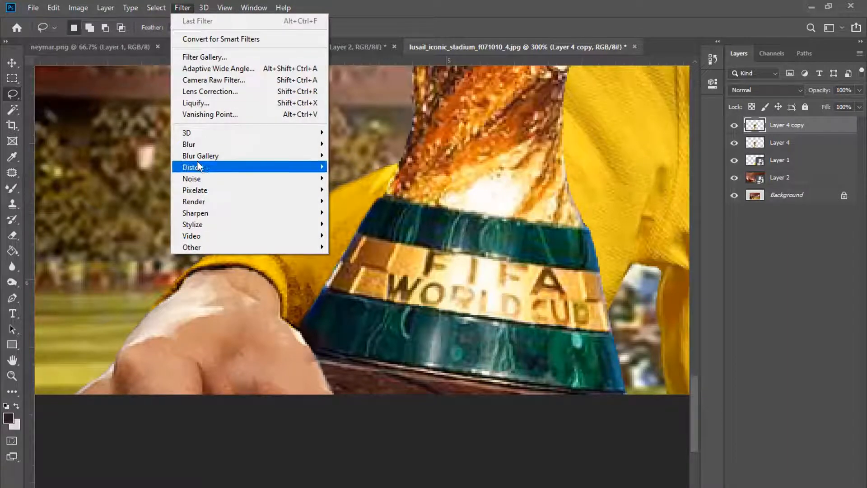
pyautogui.moveTo(199, 203)
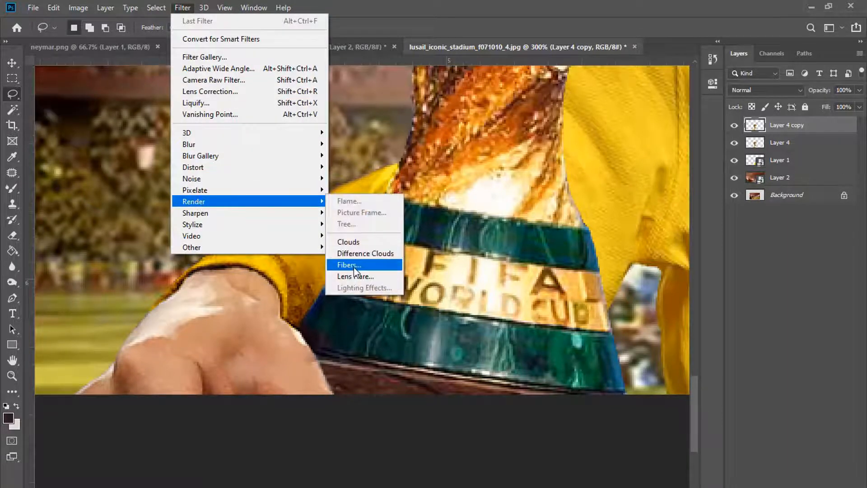
pyautogui.moveTo(219, 179)
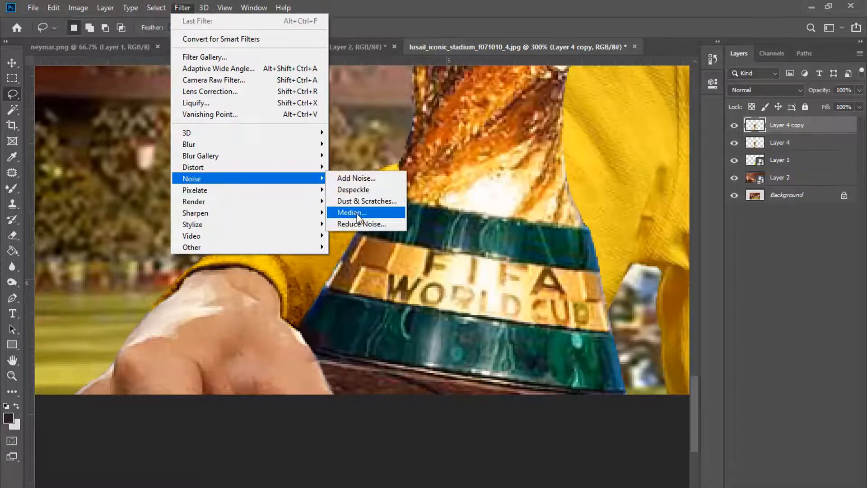
pyautogui.click(356, 211)
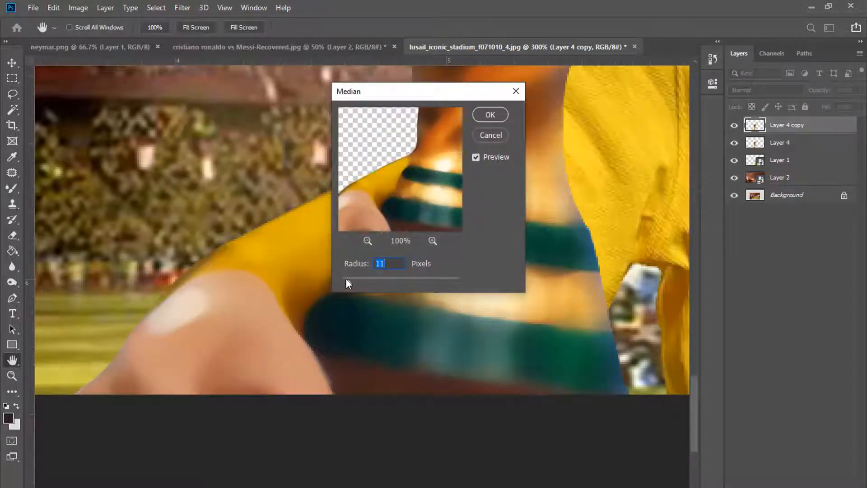
pyautogui.moveTo(346, 278); pyautogui.dragTo(341, 278)
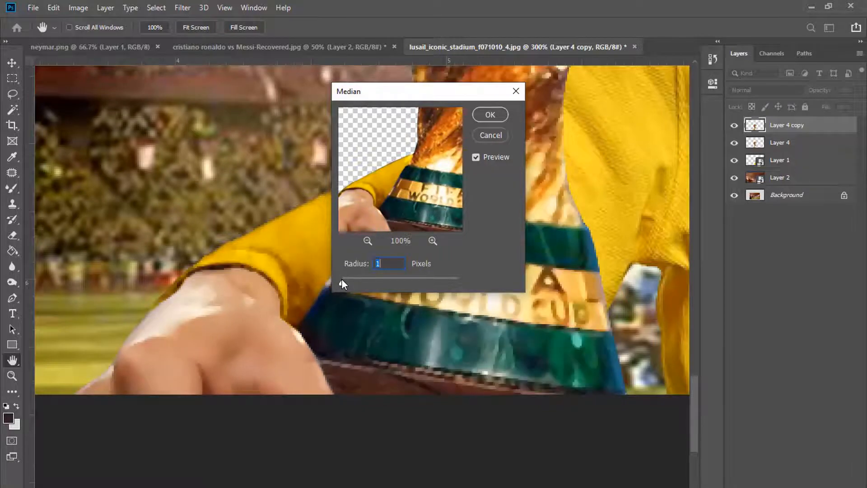
pyautogui.click(500, 116)
pyautogui.click(734, 126)
pyautogui.click(734, 127)
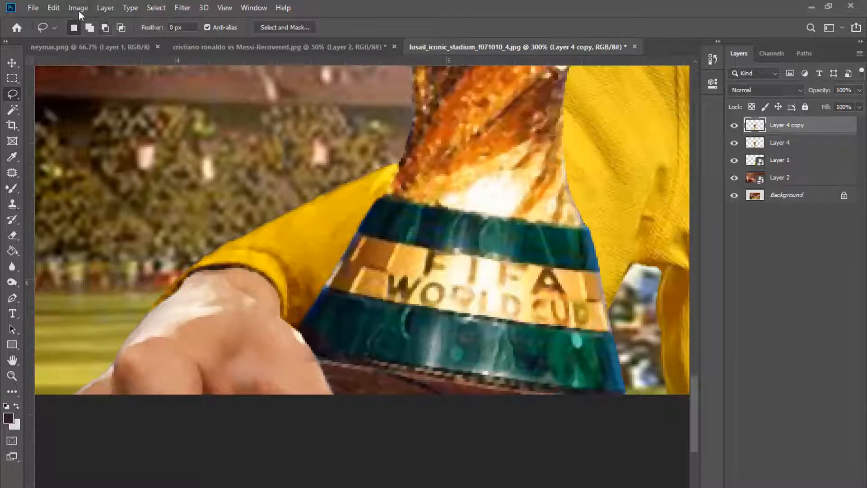
# Apply a Gaussian Blur with a radius of 0.5 pixels to the duplicate layer, comparing it with the preview off.
pyautogui.click(182, 11)
pyautogui.moveTo(201, 141)
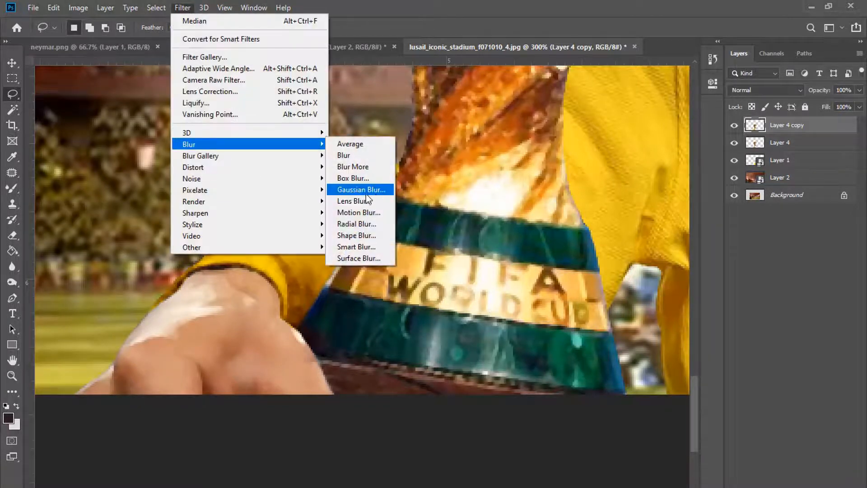
pyautogui.click(366, 190)
pyautogui.click(558, 192)
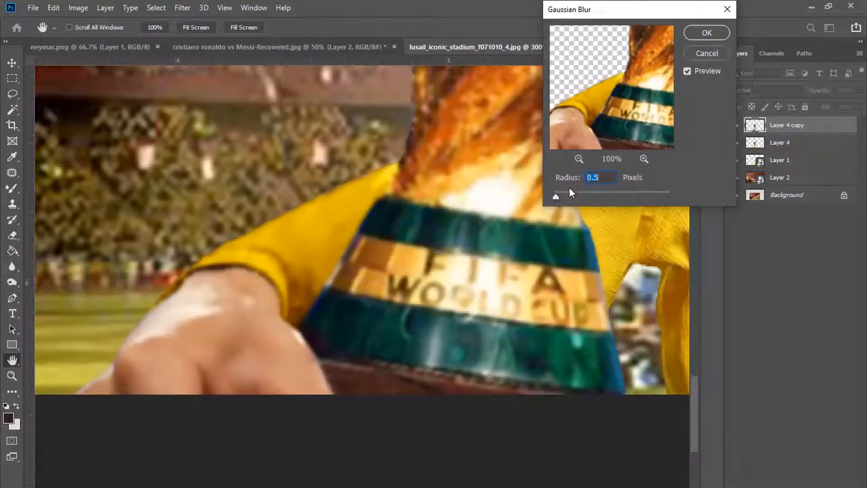
pyautogui.click(687, 71)
pyautogui.click(691, 69)
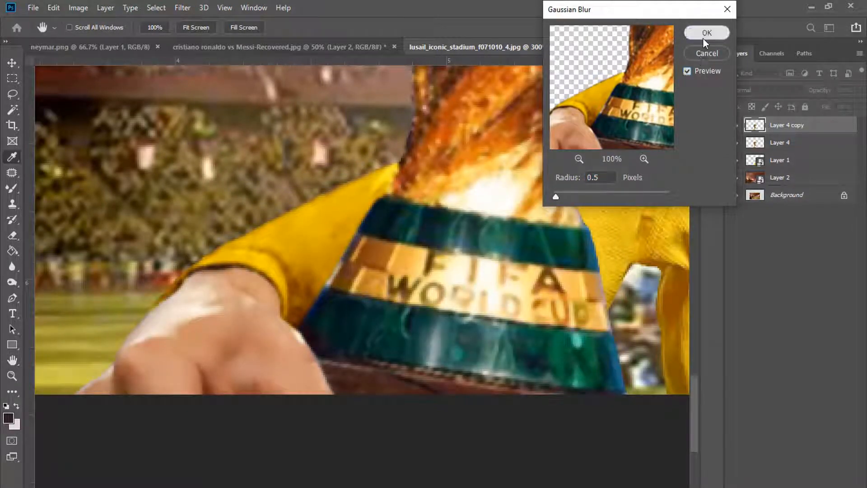
pyautogui.click(705, 34)
# Lower the blurred duplicate layer's opacity to 43% and check the blend on the trophy, sleeve and footballer.
pyautogui.click(827, 104)
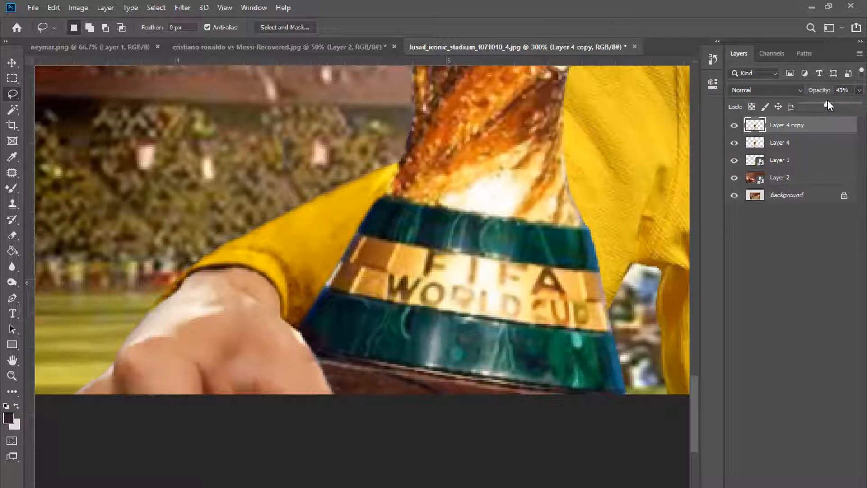
pyautogui.scroll(3, 518, 212)
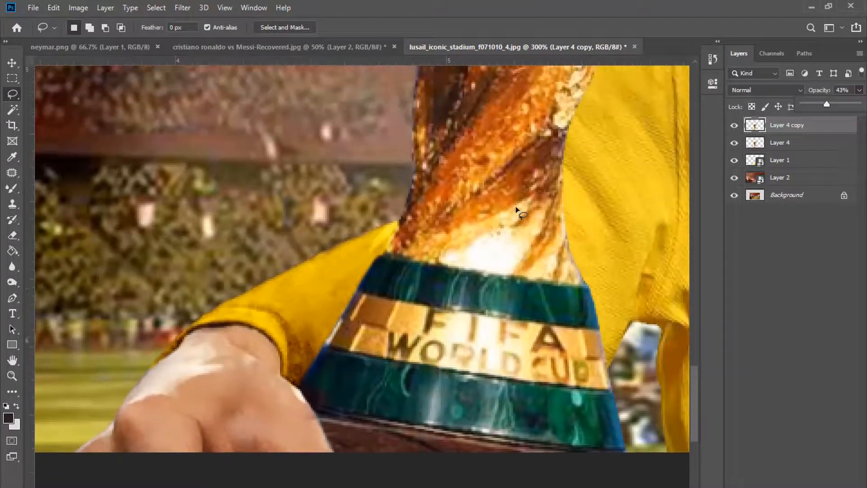
pyautogui.scroll(-3, 518, 211)
pyautogui.scroll(3, 424, 235)
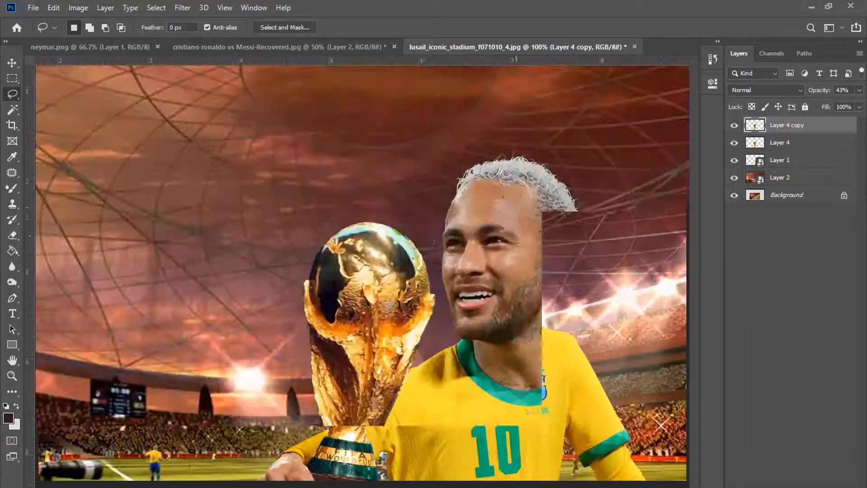
pyautogui.scroll(-5, 424, 235)
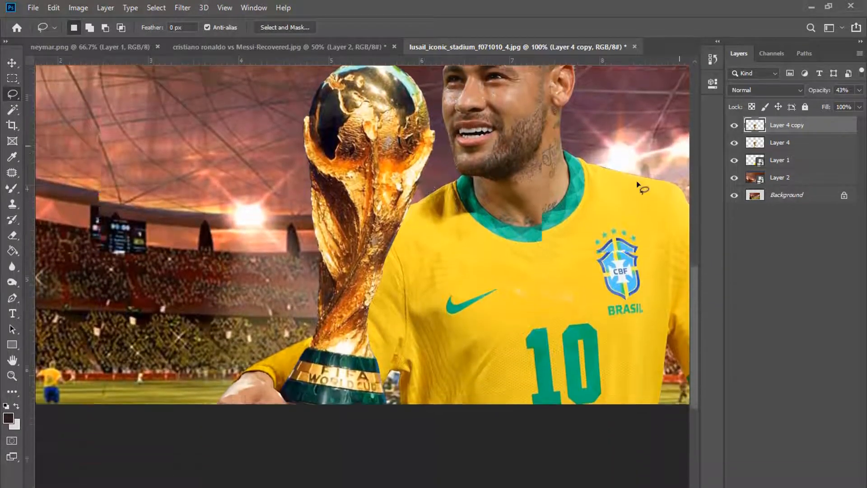
pyautogui.scroll(3, 626, 187)
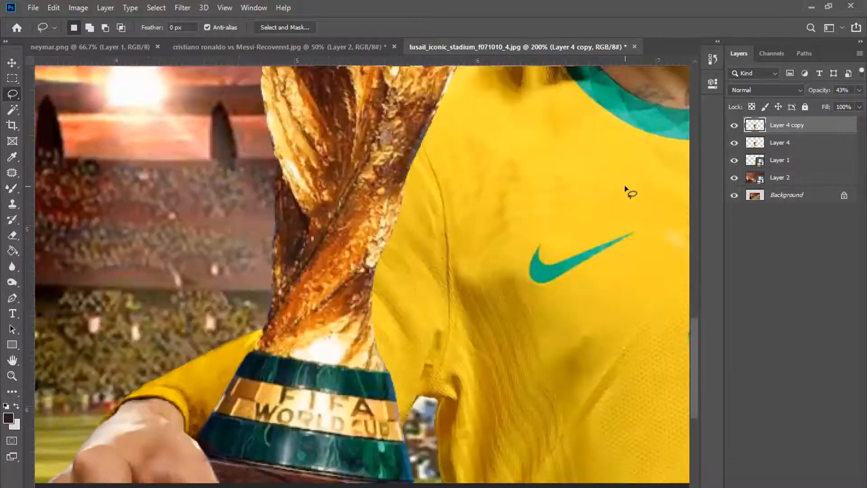
# Merge the softened duplicate with Layer 4 and fit the whole composition in view.
pyautogui.keyDown('ctrl'); pyautogui.click(782, 143); pyautogui.keyUp('ctrl')
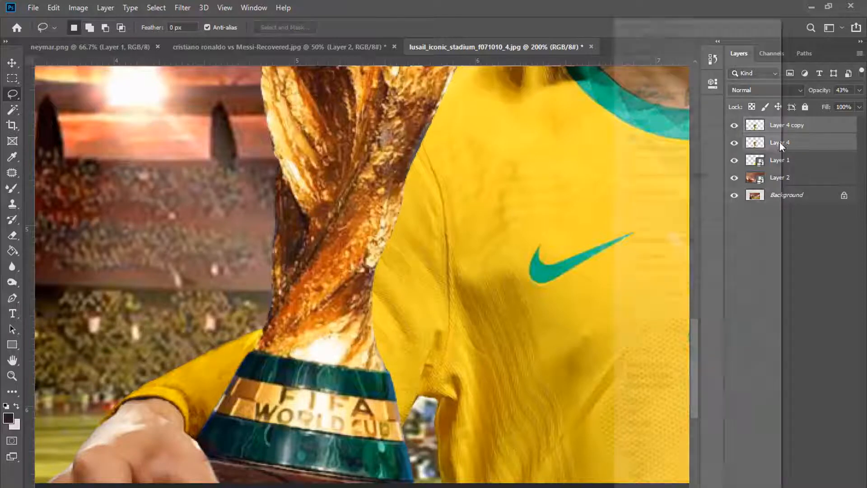
pyautogui.rightClick(780, 142)
pyautogui.click(655, 365)
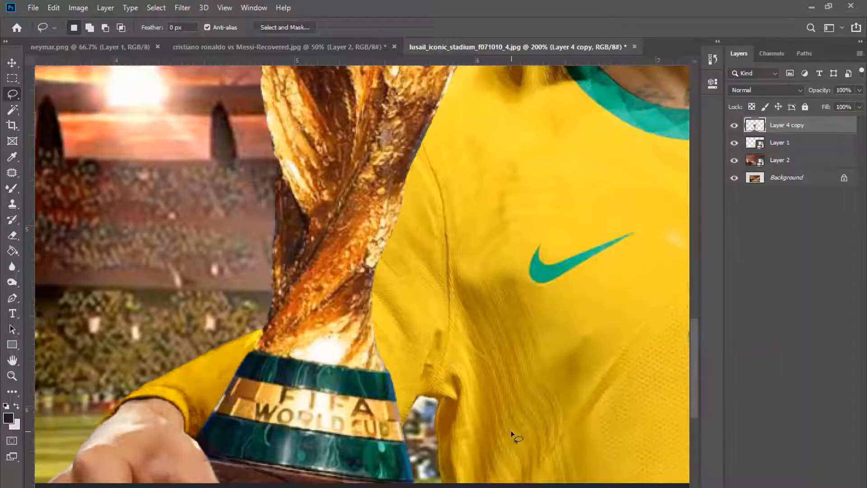
pyautogui.hotkey('ctrl', '0')
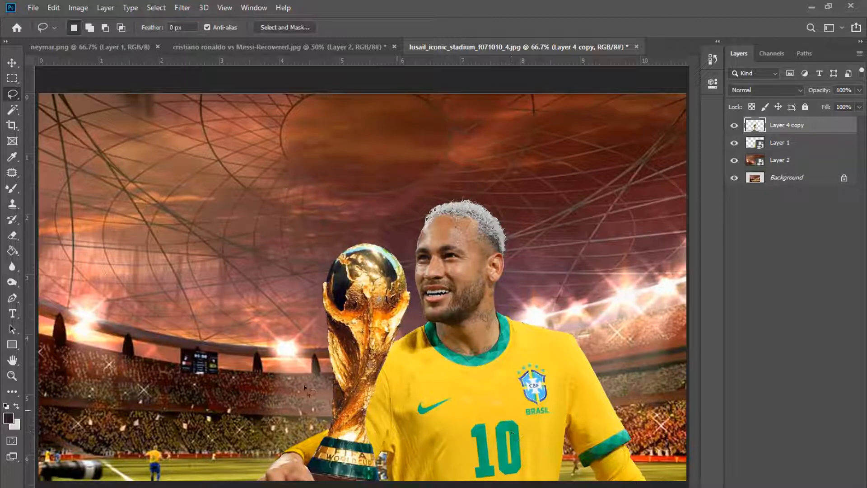
# Open Messi.psd from the Football folder in Downloads.
pyautogui.moveTo(340, 486)
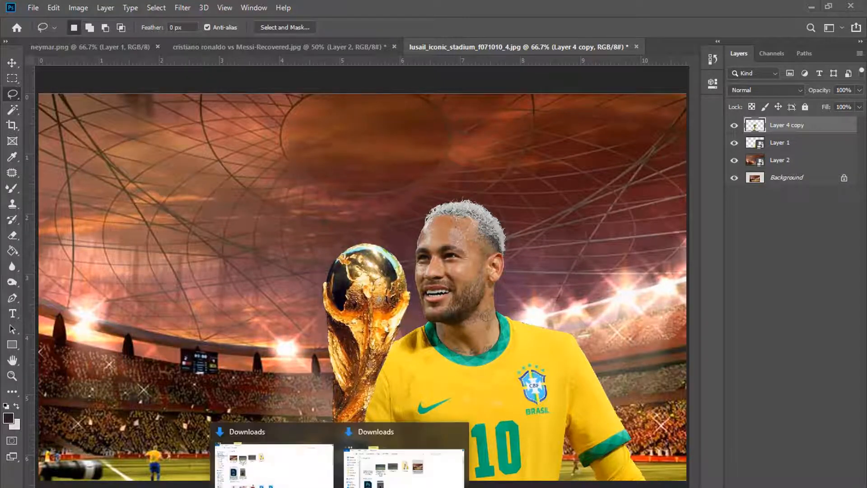
pyautogui.click(291, 478)
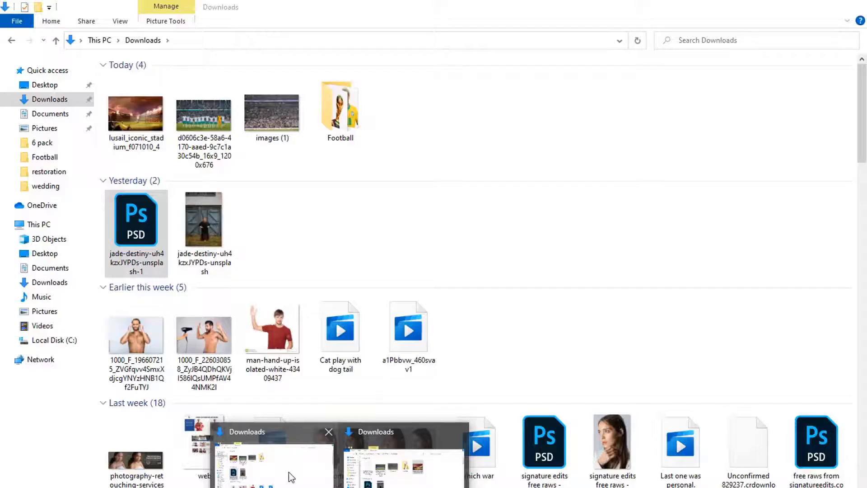
pyautogui.doubleClick(323, 108)
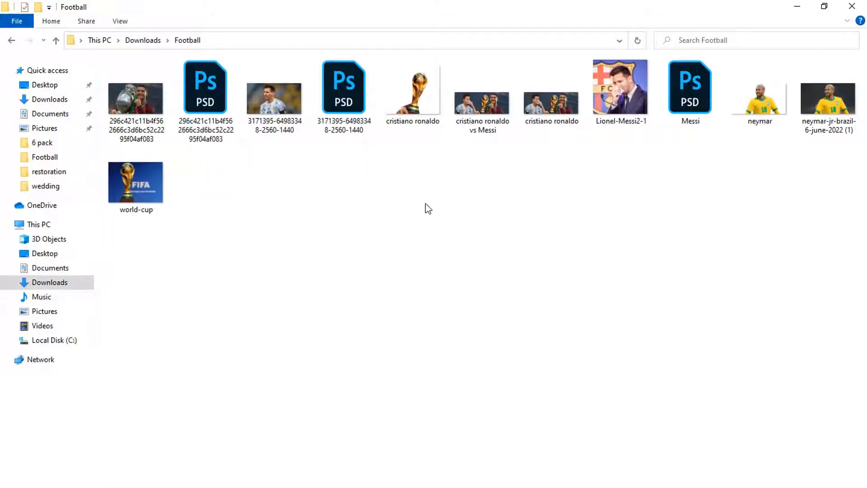
pyautogui.doubleClick(690, 90)
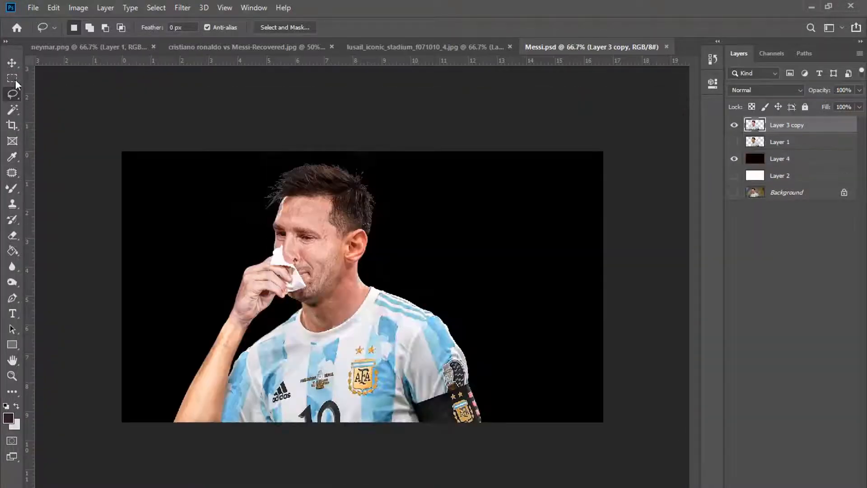
# Copy the Argentina player's cutout from Layer 3 copy into the stadium document and convert the pasted layer to a smart object.
pyautogui.click(13, 79)
pyautogui.keyDown('ctrl'); pyautogui.click(754, 125); pyautogui.keyUp('ctrl')
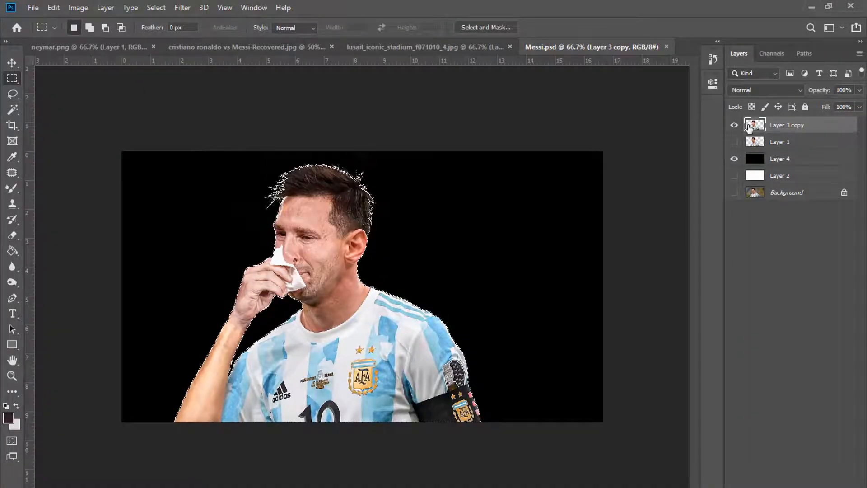
pyautogui.click(419, 47)
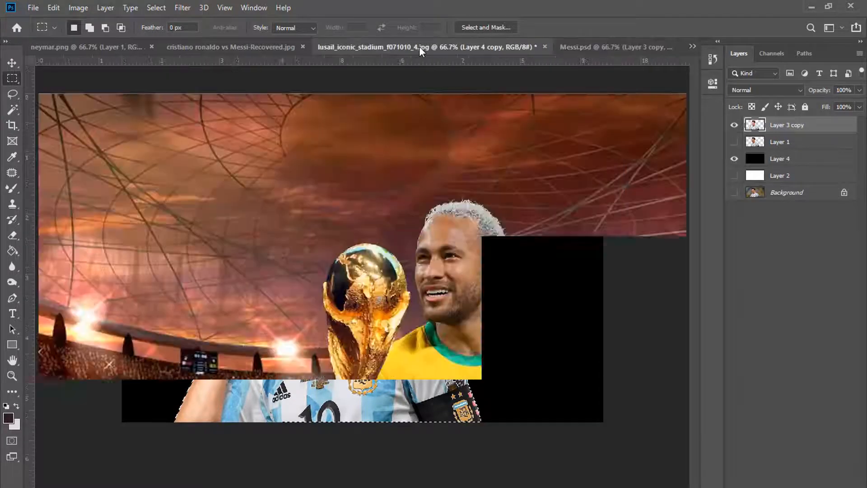
pyautogui.hotkey('ctrl', 'v')
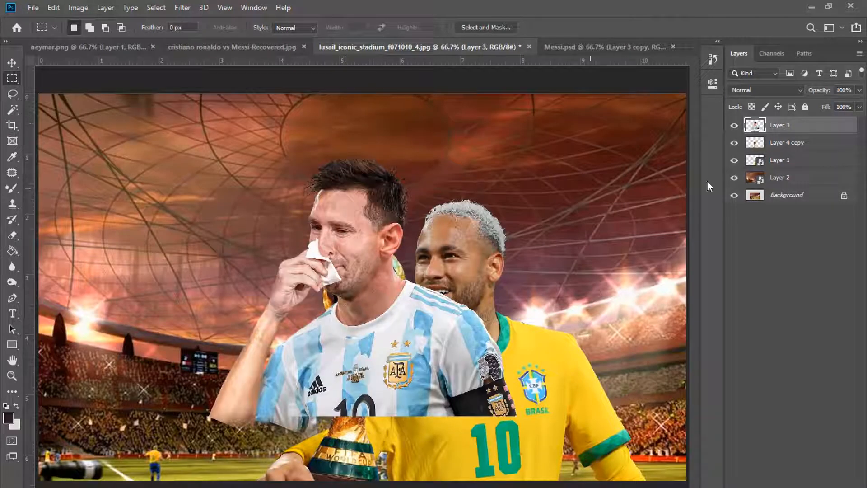
pyautogui.rightClick(781, 129)
pyautogui.click(693, 173)
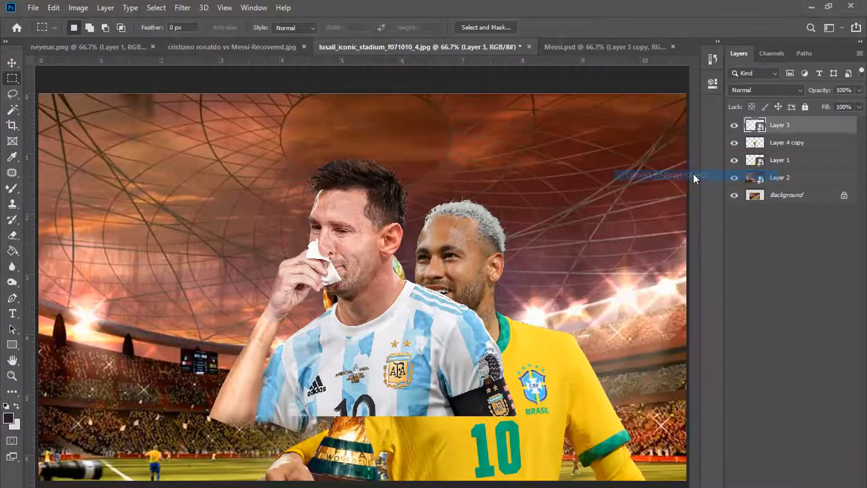
# Flip the Argentina player horizontally and place him in the lower left of the stadium at about X 366, Y 591 px.
pyautogui.hotkey('ctrl', 't')
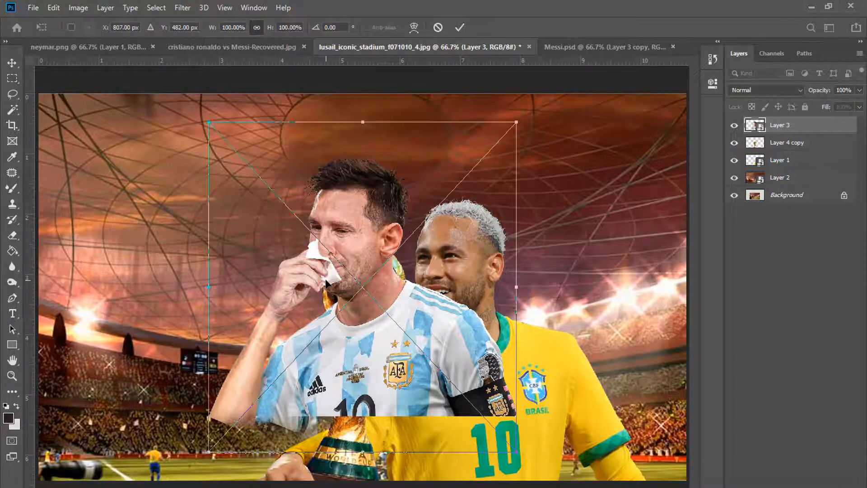
pyautogui.hotkey('ctrl', '-')
pyautogui.moveTo(337, 295); pyautogui.dragTo(216, 296)
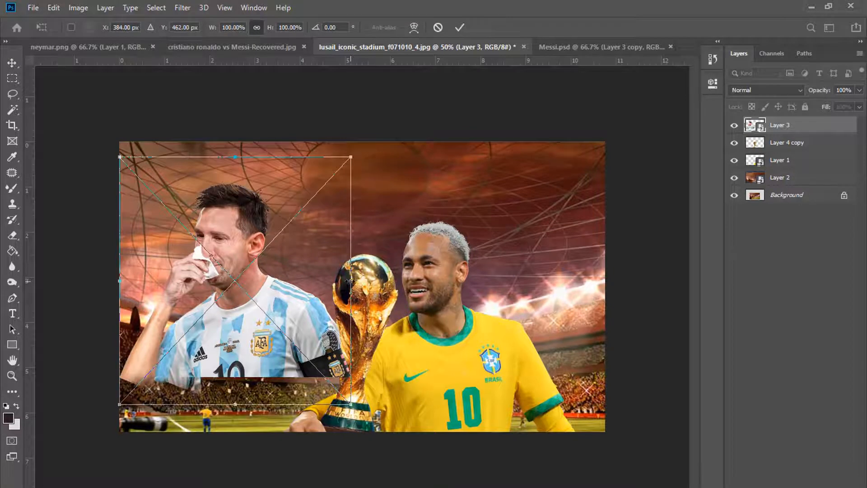
pyautogui.moveTo(350, 280); pyautogui.dragTo(122, 285)
pyautogui.moveTo(208, 307); pyautogui.dragTo(201, 339)
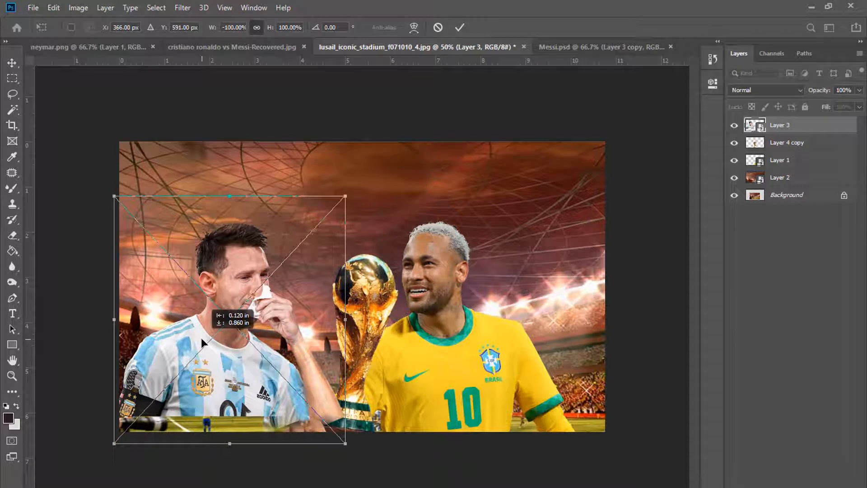
pyautogui.moveTo(202, 339); pyautogui.dragTo(204, 336)
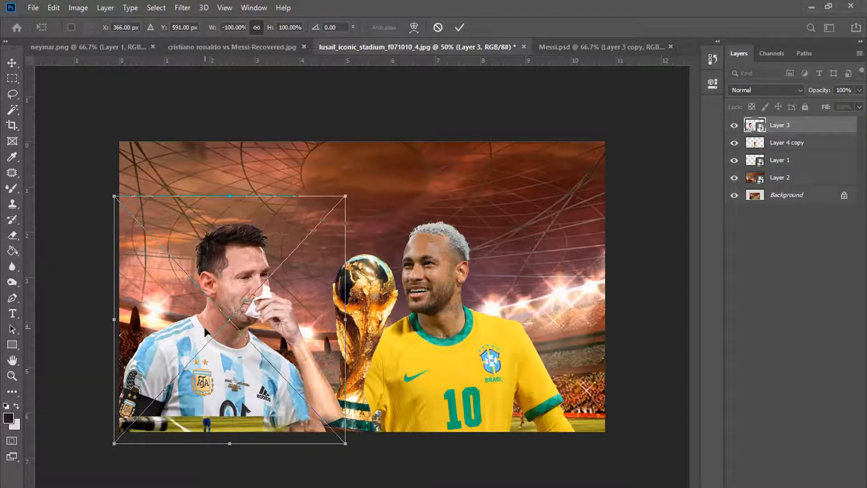
# Nudge the Argentina player vertically to Y 597 px and apply the transform.
pyautogui.press('Down')
pyautogui.press('Down')
pyautogui.press('Down')
pyautogui.press('Down')
pyautogui.press('Down')
pyautogui.press('Down')
pyautogui.press('Down')
pyautogui.press('Down')
pyautogui.press('Down')
pyautogui.press('Down')
pyautogui.press('Down')
pyautogui.press('Down')
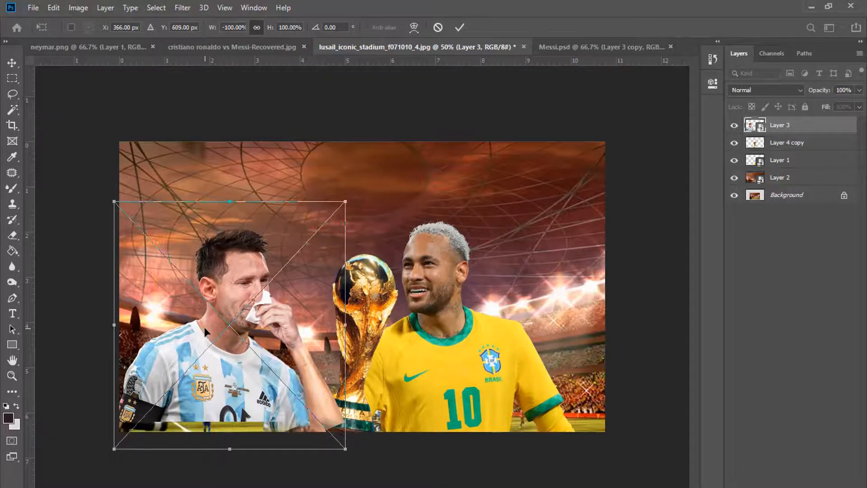
pyautogui.press('Up')
pyautogui.press('Up')
pyautogui.press('Up')
pyautogui.press('Up')
pyautogui.press('Up')
pyautogui.press('Up')
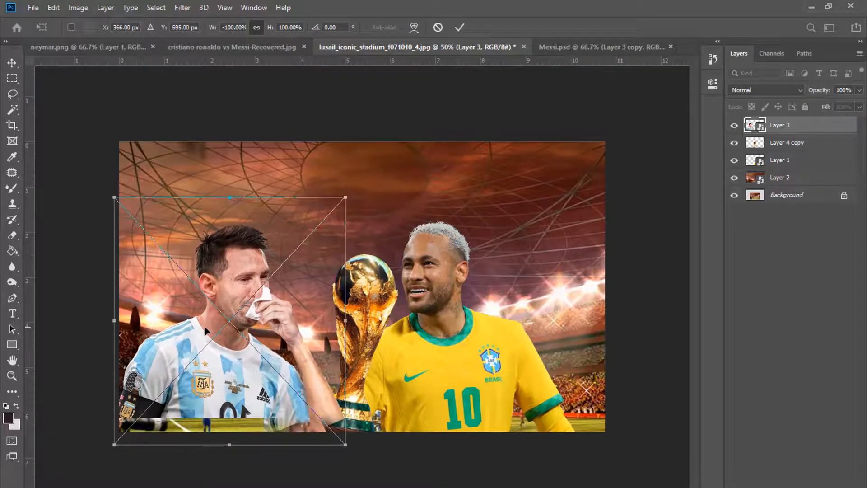
pyautogui.press('Return')
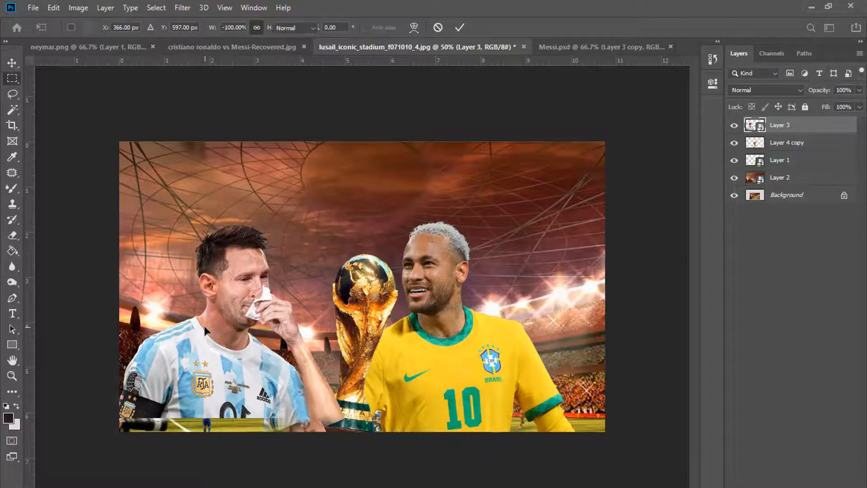
# Move the Argentina player's Layer 3 beneath Layer 1 so the trophy and hand overlap his arm.
pyautogui.press('m')
pyautogui.hotkey('ctrl', '+')
pyautogui.hotkey('ctrl', '-')
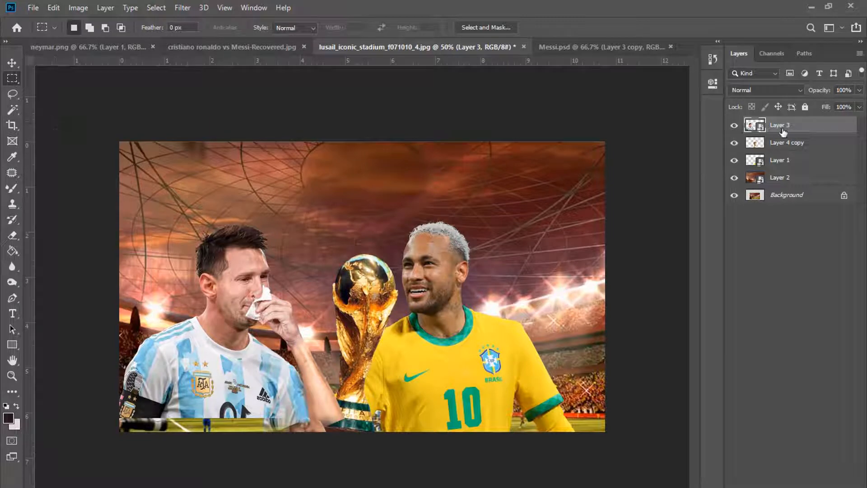
pyautogui.moveTo(783, 131); pyautogui.dragTo(778, 165)
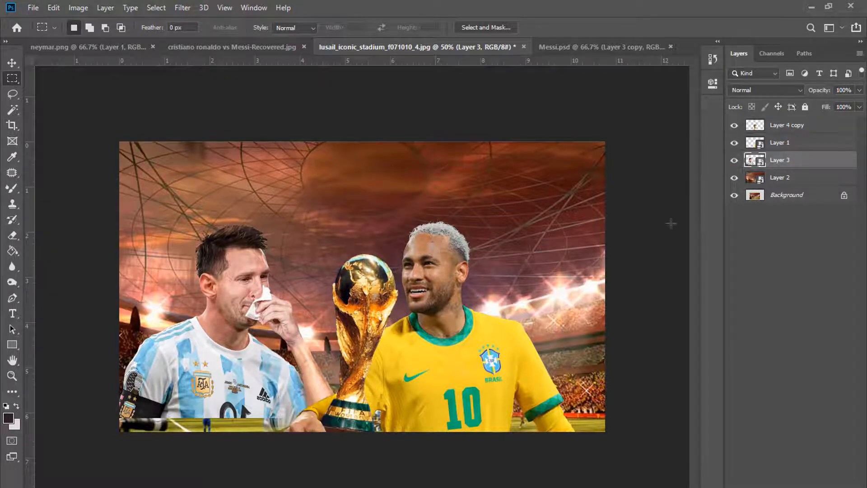
# Examine the overlap between the two players up close and compare Layer 3 and Layer 1 hidden and shown.
pyautogui.hotkey('ctrl', '+')
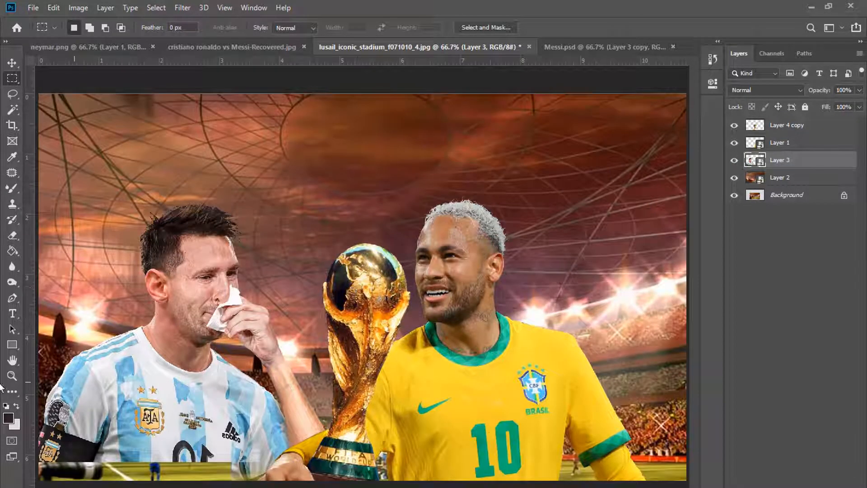
pyautogui.click(12, 376)
pyautogui.click(293, 455)
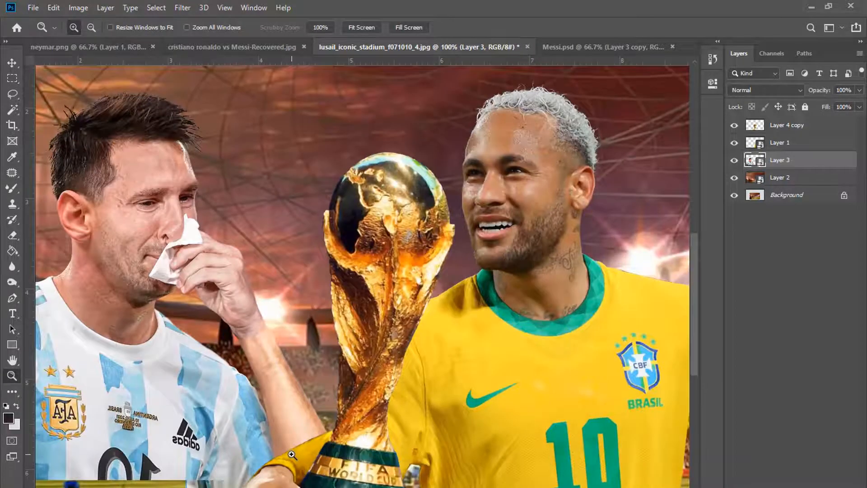
pyautogui.hotkey('ctrl', '-')
pyautogui.hotkey('ctrl', '-')
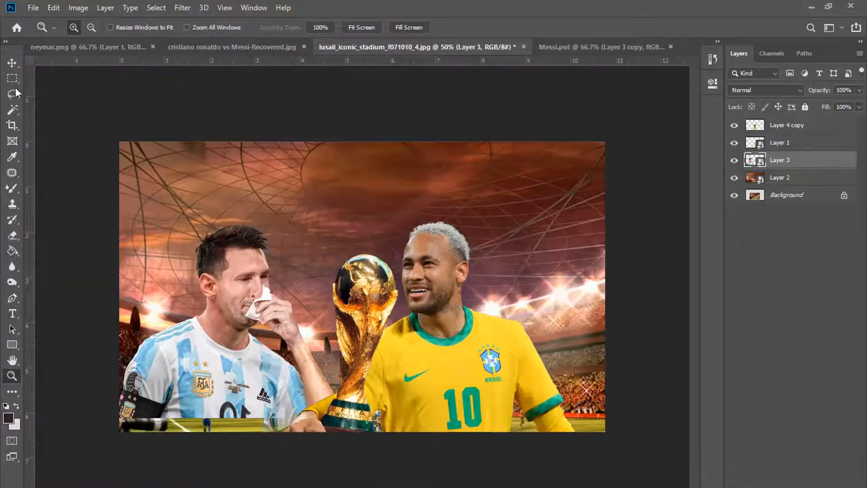
pyautogui.click(12, 78)
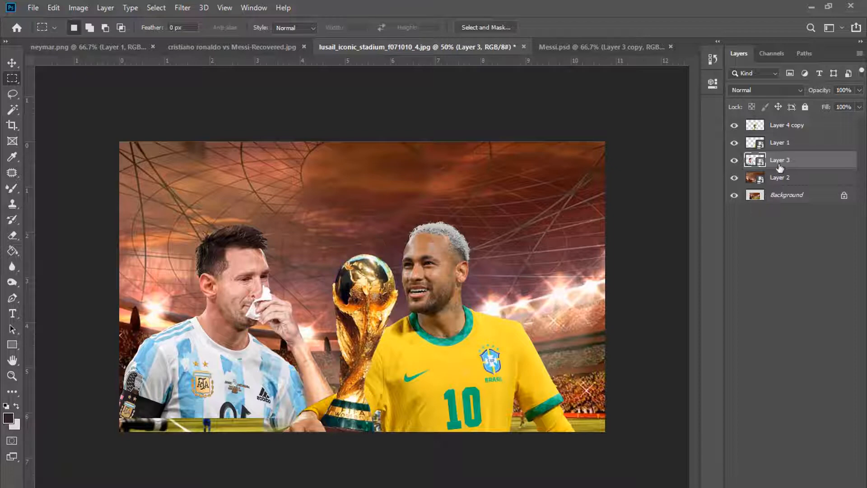
pyautogui.click(737, 163)
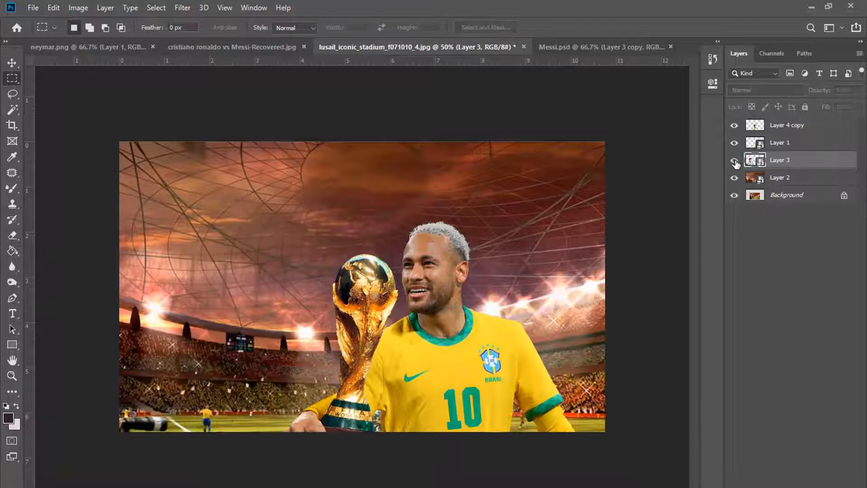
pyautogui.click(737, 166)
pyautogui.click(735, 144)
pyautogui.click(735, 143)
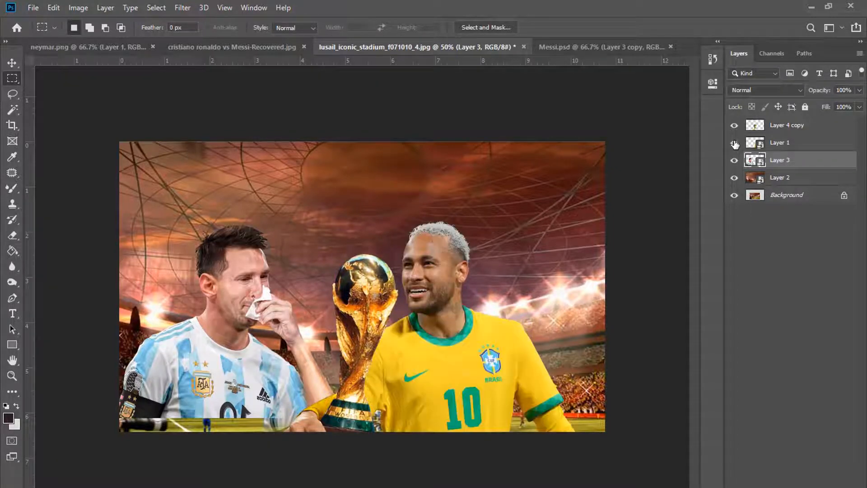
# Merge Layer 1 with Layer 4 copy and convert the merged Brazil player and trophy to a smart object.
pyautogui.click(787, 143)
pyautogui.keyDown('shift'); pyautogui.click(788, 125); pyautogui.keyUp('shift')
pyautogui.rightClick(788, 125)
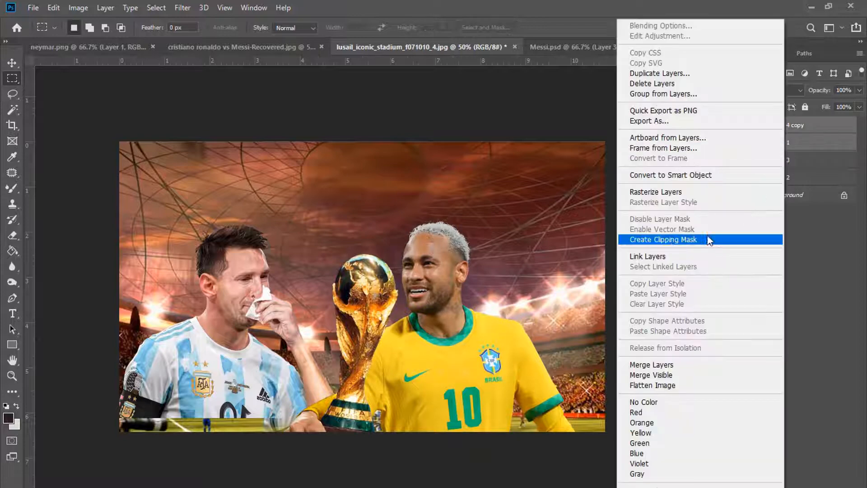
pyautogui.click(662, 363)
pyautogui.rightClick(788, 125)
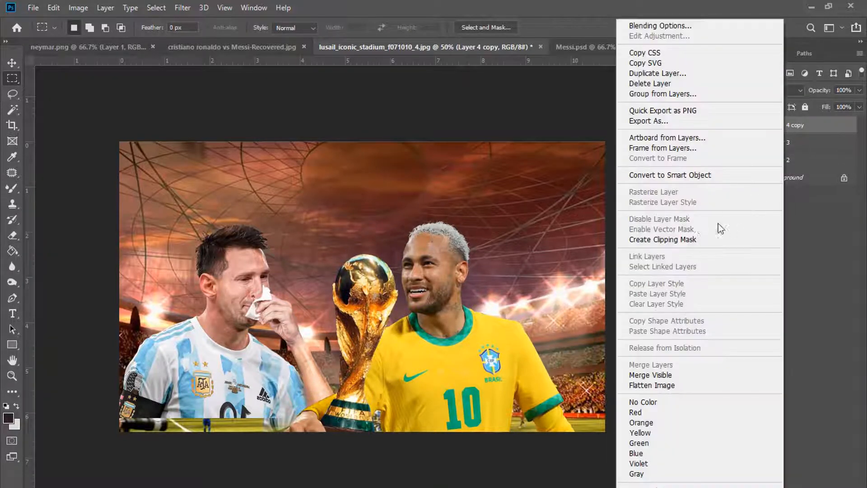
pyautogui.click(677, 178)
# Shift the merged Brazil player and trophy right and slightly up to X 1089.5, Y 612 px and apply the transform.
pyautogui.hotkey('ctrl', 't')
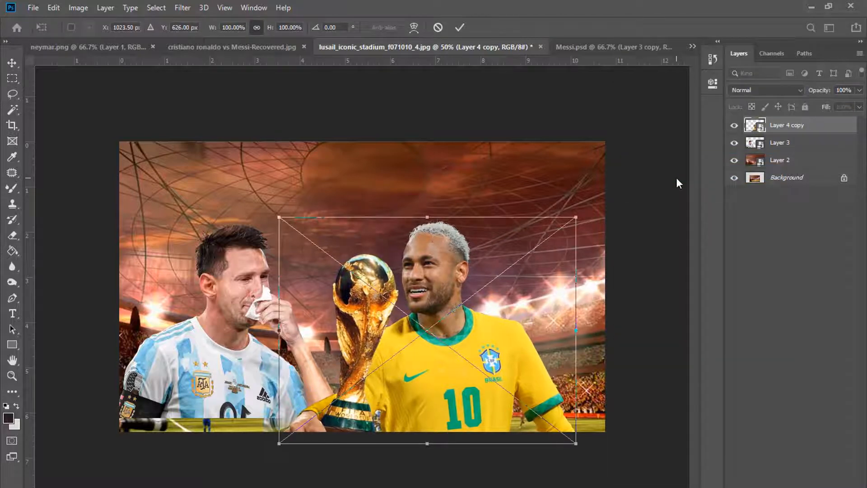
pyautogui.press('Right')
pyautogui.press('Right')
pyautogui.press('Right')
pyautogui.press('Right')
pyautogui.press('Right')
pyautogui.press('Right')
pyautogui.press('Right')
pyautogui.press('Right')
pyautogui.press('Right')
pyautogui.press('Right')
pyautogui.press('Right')
pyautogui.press('Right')
pyautogui.press('Right')
pyautogui.press('Right')
pyautogui.press('Right')
pyautogui.press('Right')
pyautogui.press('Right')
pyautogui.press('Right')
pyautogui.press('Right')
pyautogui.press('Right')
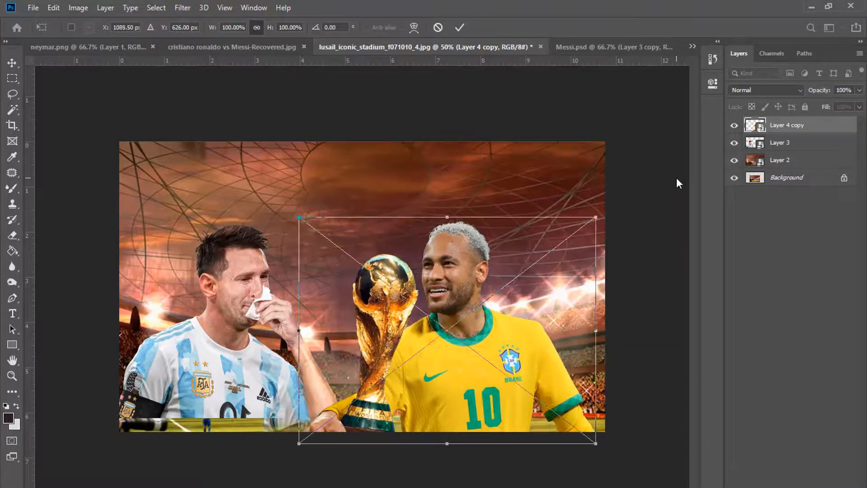
pyautogui.press('Up')
pyautogui.press('Up')
pyautogui.press('Up')
pyautogui.press('Up')
pyautogui.press('Up')
pyautogui.press('Up')
pyautogui.press('Up')
pyautogui.press('Up')
pyautogui.press('Up')
pyautogui.press('Up')
pyautogui.press('Up')
pyautogui.press('Up')
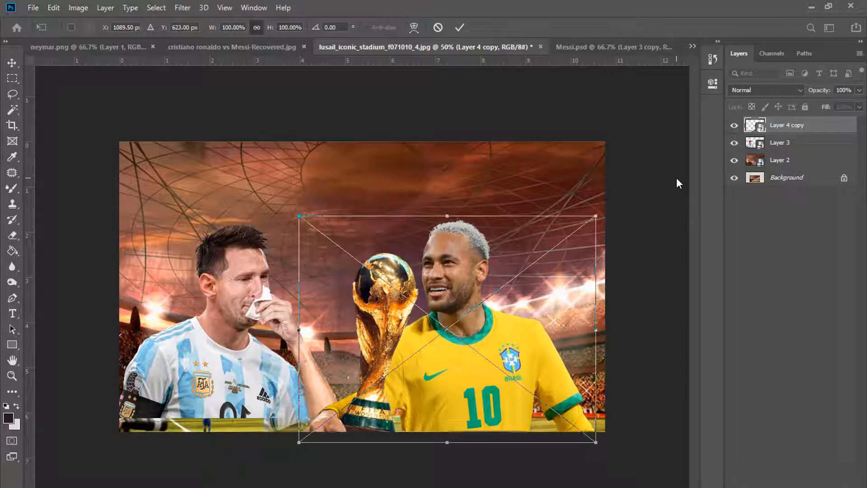
pyautogui.press('Up')
pyautogui.press('Up')
pyautogui.press('Up')
pyautogui.press('Up')
pyautogui.press('Up')
pyautogui.press('Up')
pyautogui.press('Up')
pyautogui.press('Up')
pyautogui.press('Up')
pyautogui.press('Up')
pyautogui.press('Up')
pyautogui.press('Up')
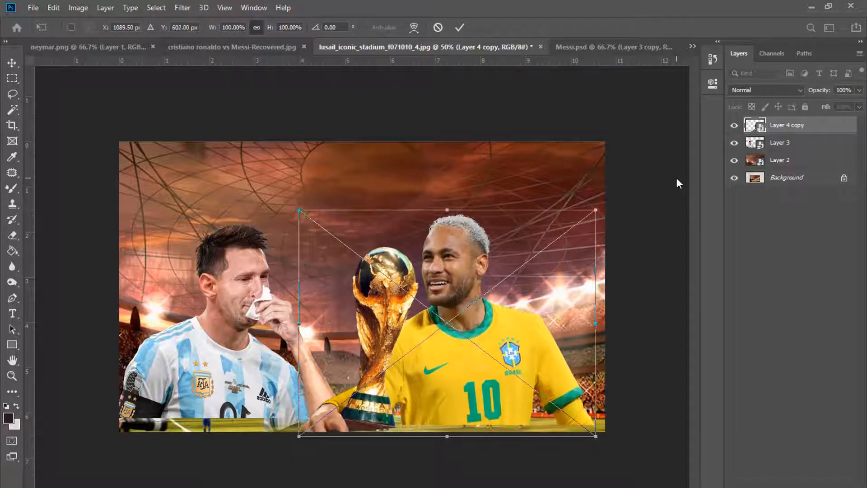
pyautogui.press('Down')
pyautogui.press('Down')
pyautogui.press('Down')
pyautogui.press('Down')
pyautogui.press('Down')
pyautogui.press('Down')
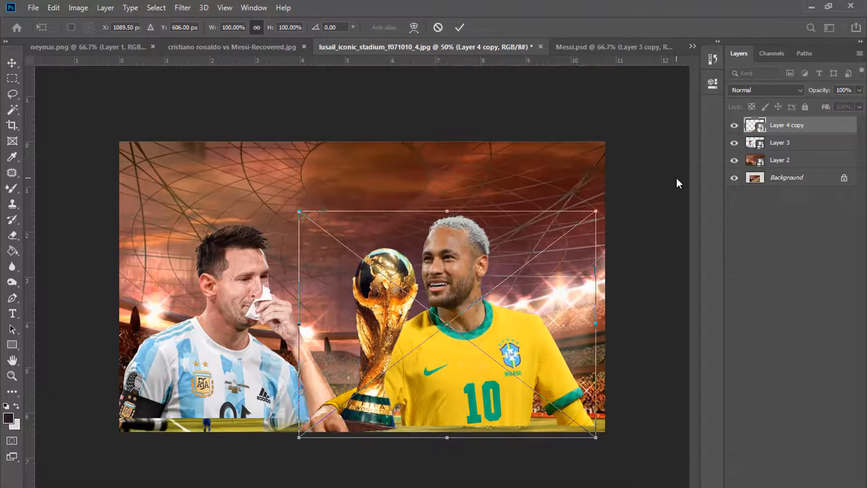
pyautogui.press('Down')
pyautogui.press('Down')
pyautogui.press('Down')
pyautogui.press('Down')
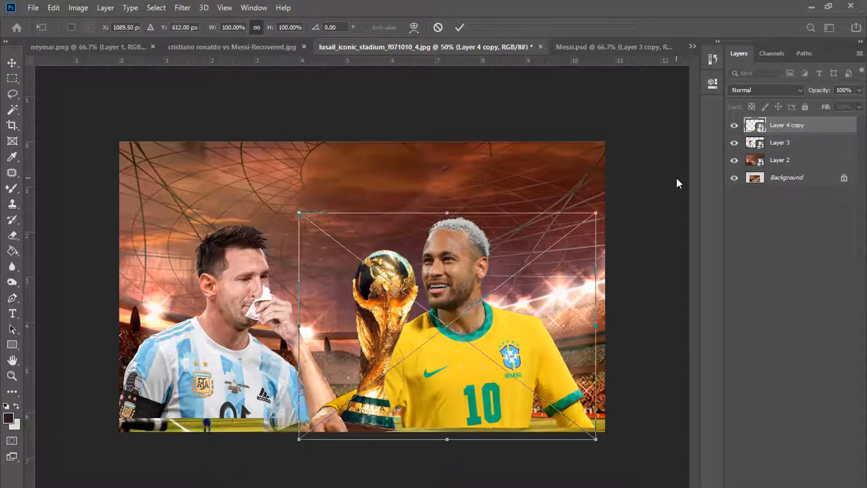
pyautogui.press('Return')
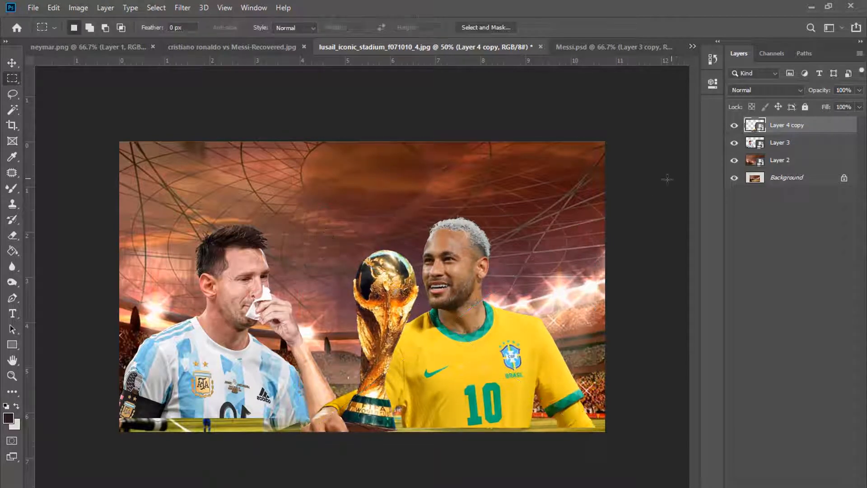
# Shift the Argentina player on Layer 3 right and slightly down to X 400, Y 599 px and apply the transform.
pyautogui.click(777, 142)
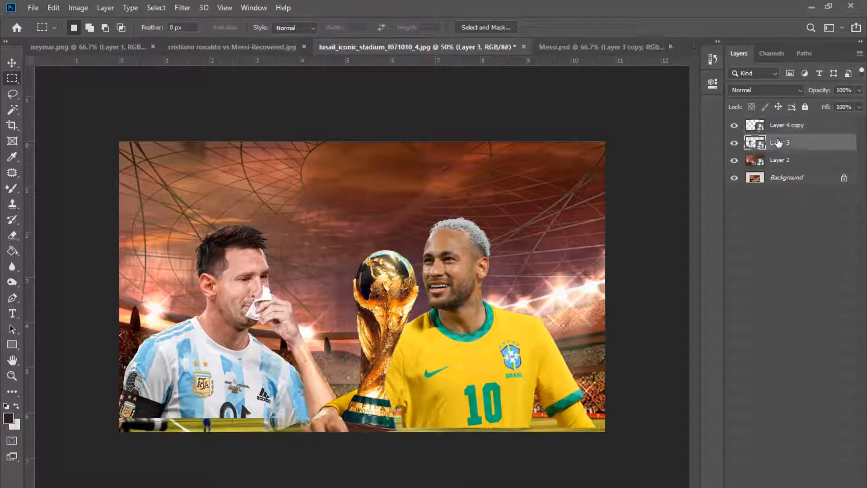
pyautogui.hotkey('ctrl', 't')
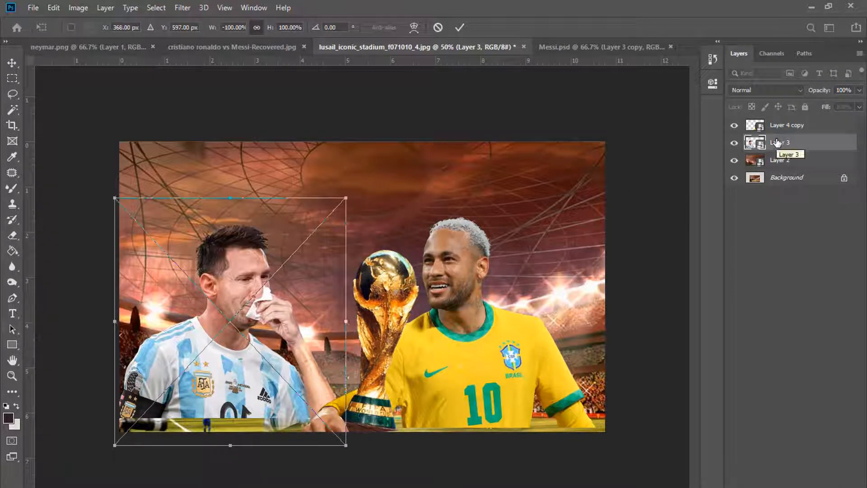
pyautogui.press('Right')
pyautogui.press('Right')
pyautogui.press('Right')
pyautogui.press('Right')
pyautogui.press('Right')
pyautogui.press('Right')
pyautogui.press('Right')
pyautogui.press('Right')
pyautogui.press('Right')
pyautogui.press('Right')
pyautogui.press('Right')
pyautogui.press('Right')
pyautogui.press('Right')
pyautogui.press('Right')
pyautogui.press('Right')
pyautogui.press('Right')
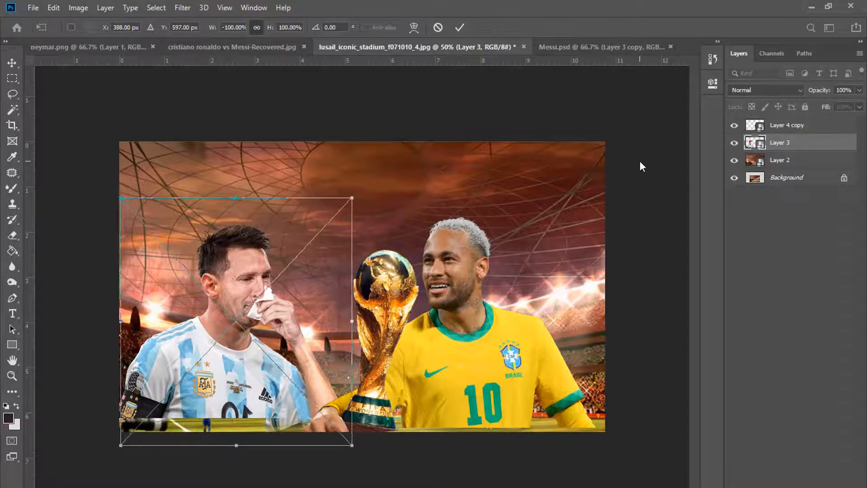
pyautogui.press('Down')
pyautogui.press('Down')
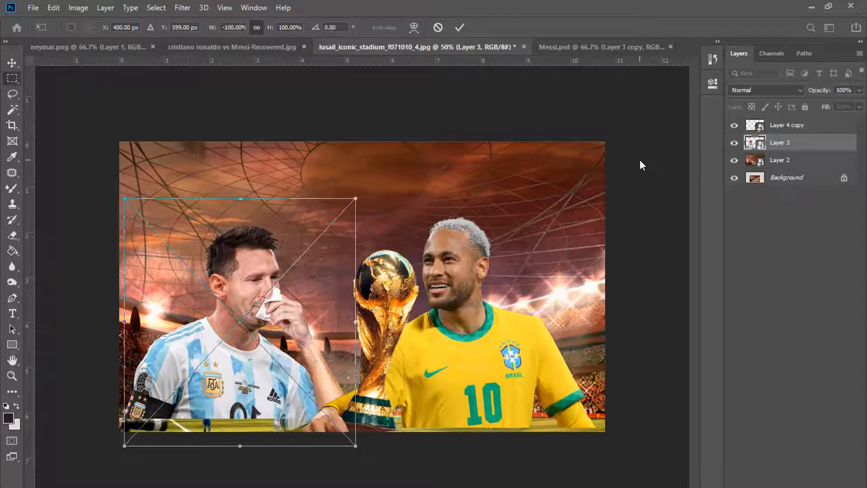
pyautogui.press('Return')
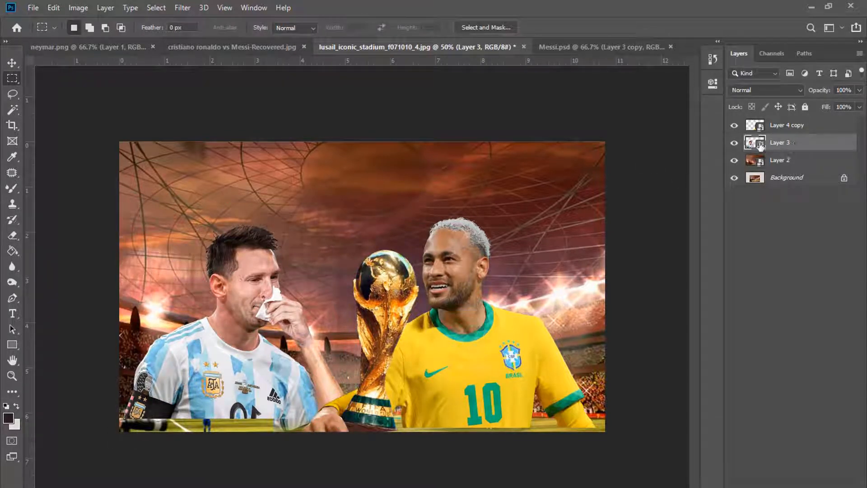
# Compare both player layers hidden and shown, and raise the Brazil player and trophy on Layer 4 copy to Y 588 px.
pyautogui.click(735, 144)
pyautogui.click(734, 144)
pyautogui.click(735, 126)
pyautogui.click(735, 126)
pyautogui.click(788, 126)
pyautogui.hotkey('ctrl', 't')
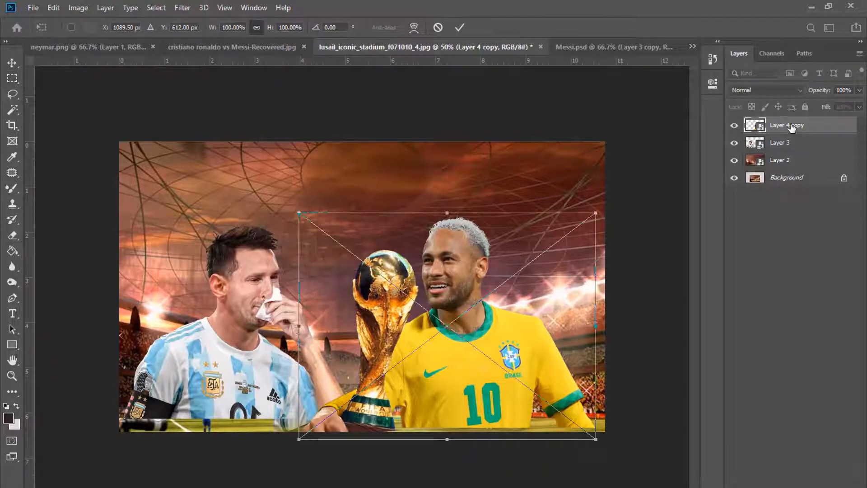
pyautogui.press('Up')
pyautogui.press('Up')
pyautogui.press('Up')
pyautogui.press('Up')
pyautogui.press('Up')
pyautogui.press('Up')
pyautogui.press('Up')
pyautogui.press('Up')
pyautogui.press('Up')
pyautogui.press('Up')
pyautogui.press('Up')
pyautogui.press('Up')
pyautogui.press('Up')
pyautogui.press('Up')
pyautogui.press('Up')
pyautogui.press('Up')
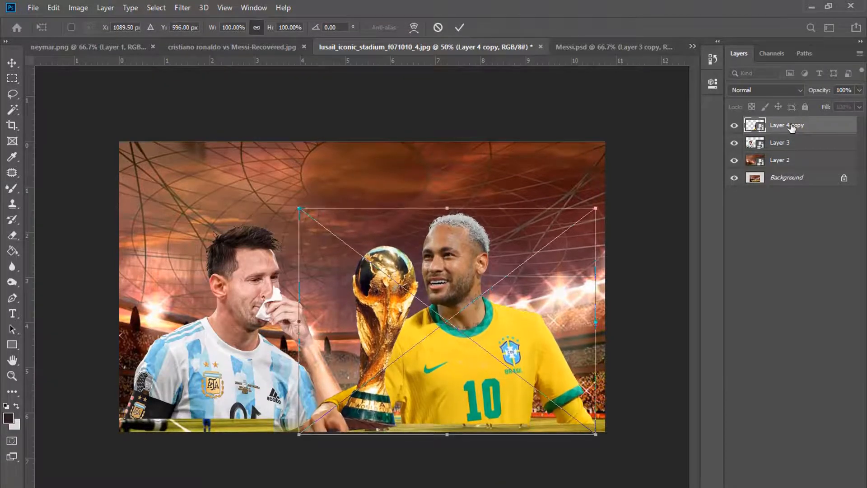
pyautogui.press('Up')
pyautogui.press('Up')
pyautogui.press('Up')
pyautogui.press('Up')
pyautogui.press('Up')
pyautogui.press('Up')
pyautogui.press('Up')
pyautogui.press('Up')
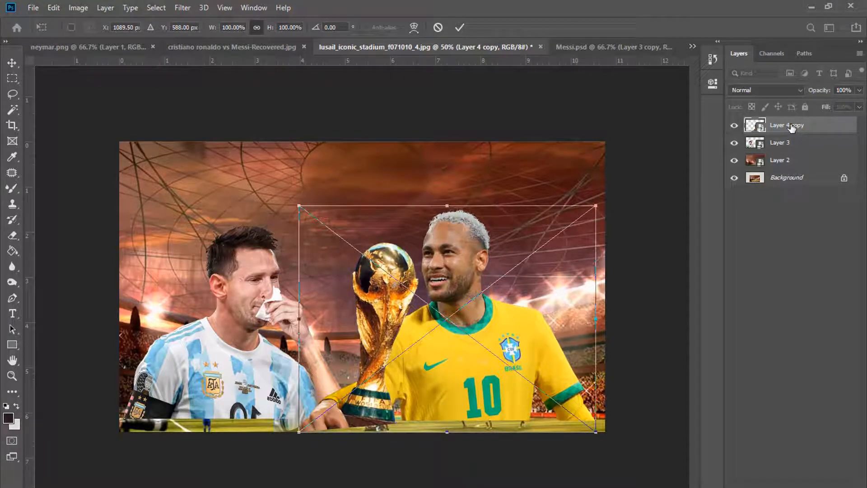
pyautogui.press('Return')
# Crop the image to cut off the green pitch strip along its lower edge, trim it to the canvas again and deselect.
pyautogui.press('m')
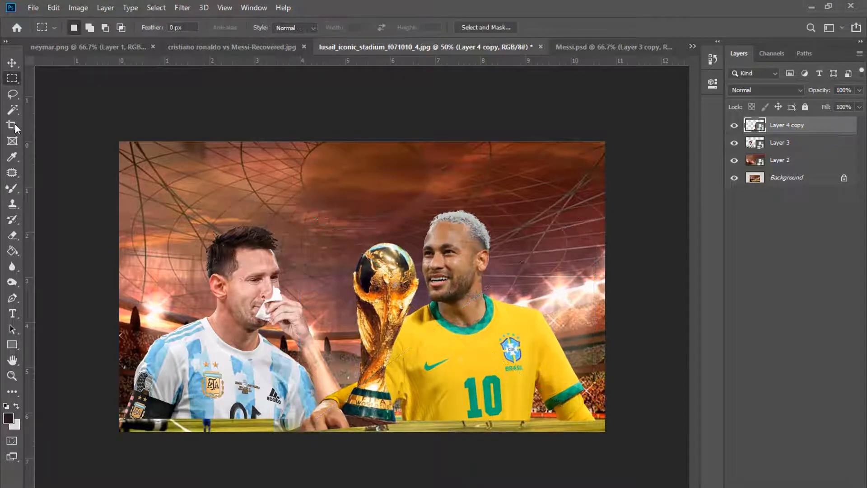
pyautogui.moveTo(120, 142); pyautogui.dragTo(602, 420)
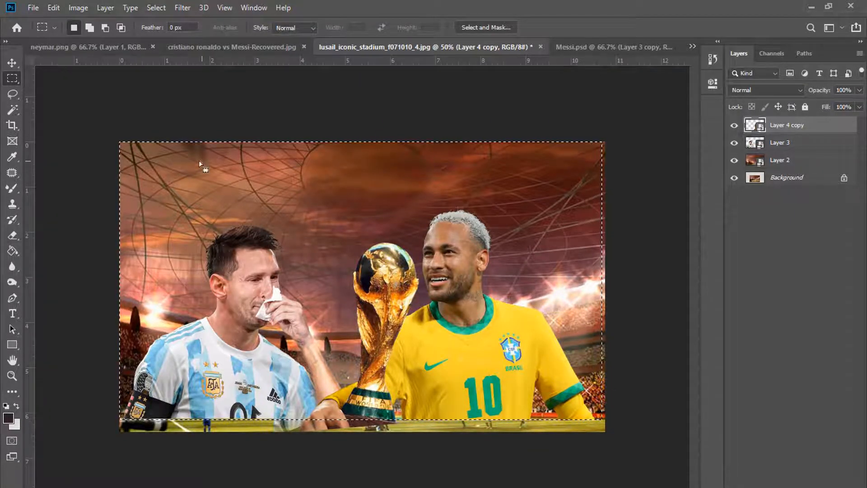
pyautogui.click(77, 8)
pyautogui.click(86, 132)
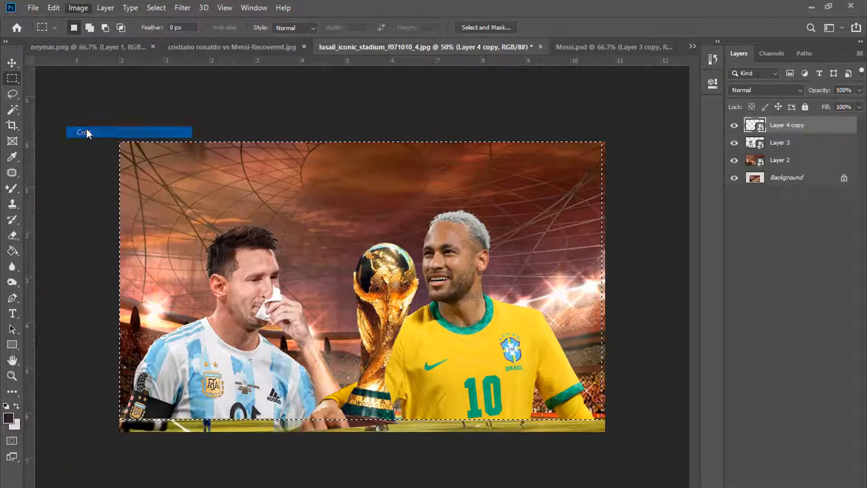
pyautogui.moveTo(106, 105); pyautogui.dragTo(622, 423)
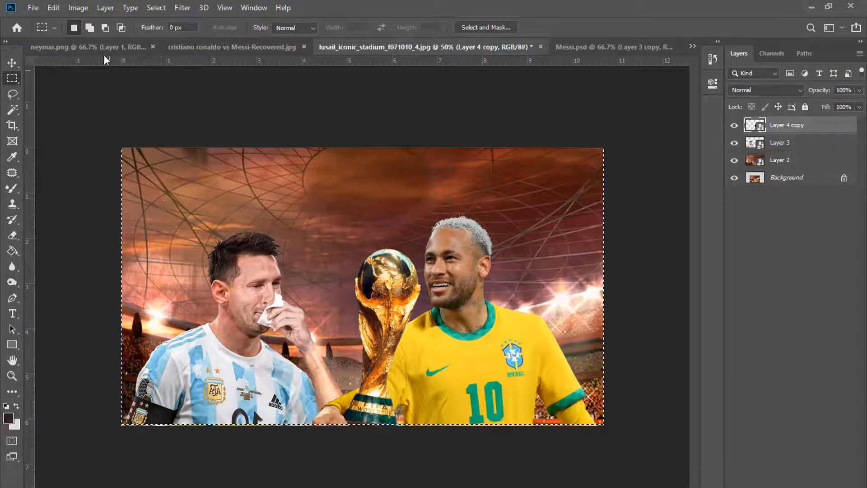
pyautogui.click(78, 8)
pyautogui.click(87, 131)
pyautogui.hotkey('ctrl', 'd')
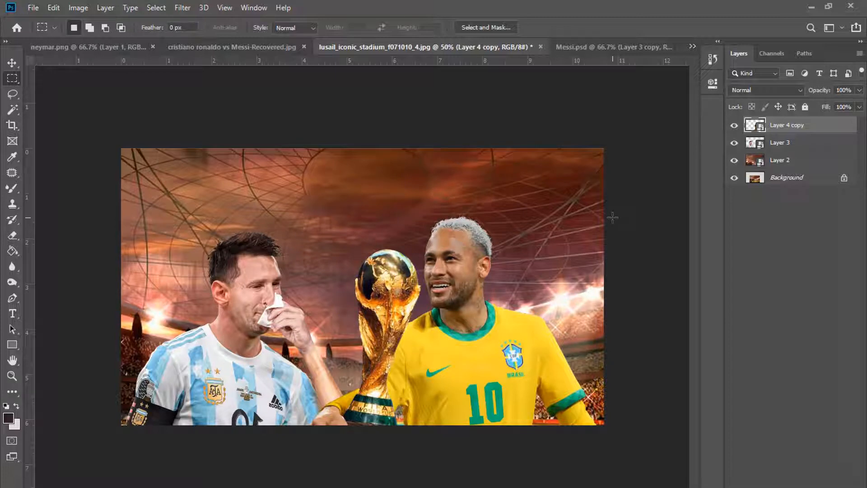
# Rasterize Layer 4 copy and load the Argentina player's outline from Layer 3 as a selection.
pyautogui.rightClick(811, 135)
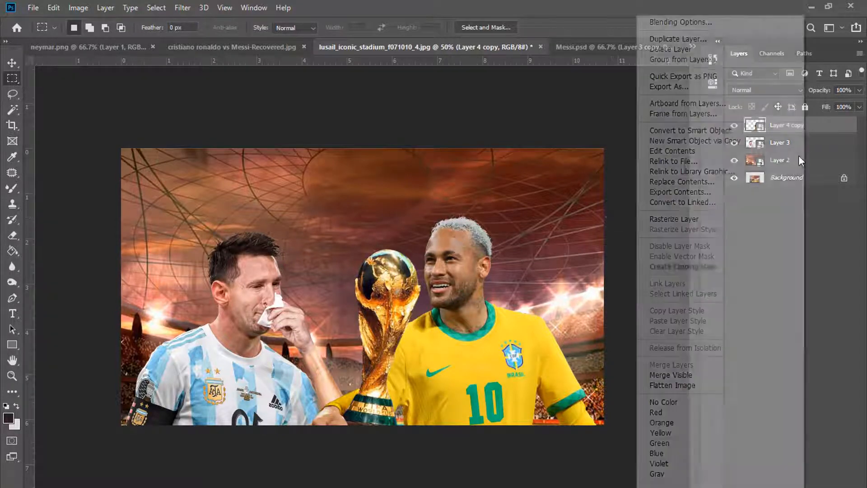
pyautogui.click(741, 216)
pyautogui.click(11, 377)
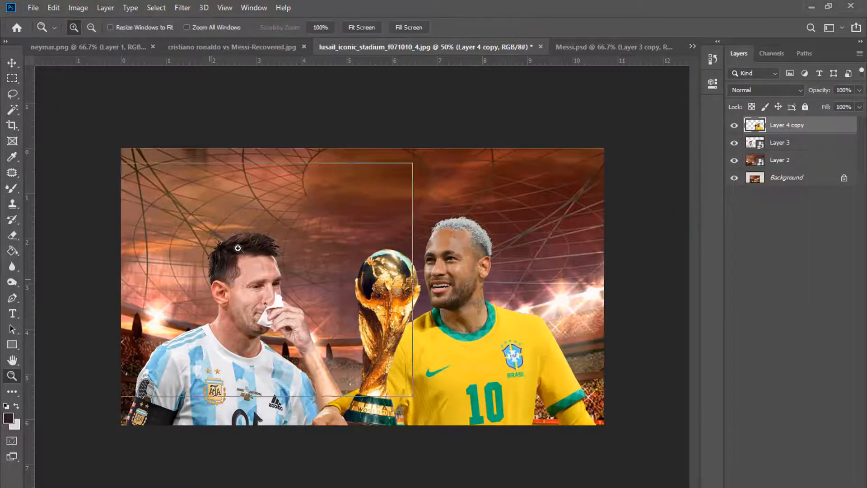
pyautogui.click(238, 246)
pyautogui.click(247, 227)
pyautogui.click(164, 229)
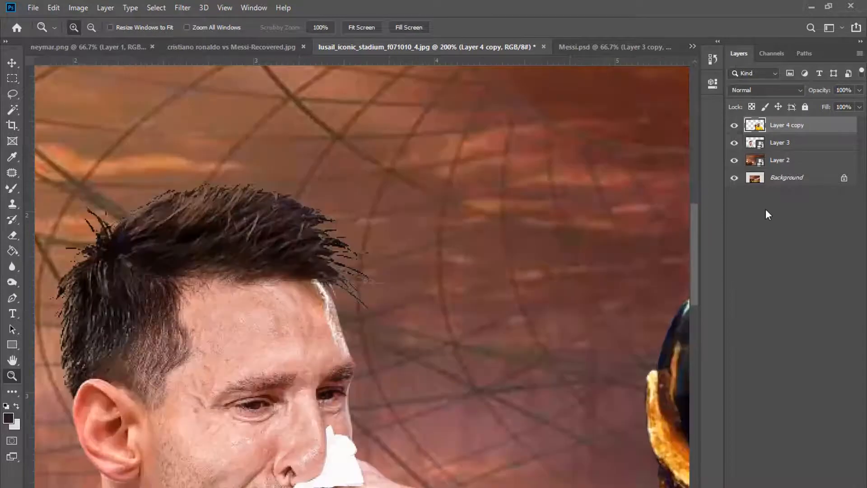
pyautogui.keyDown('ctrl'); pyautogui.click(752, 145); pyautogui.keyUp('ctrl')
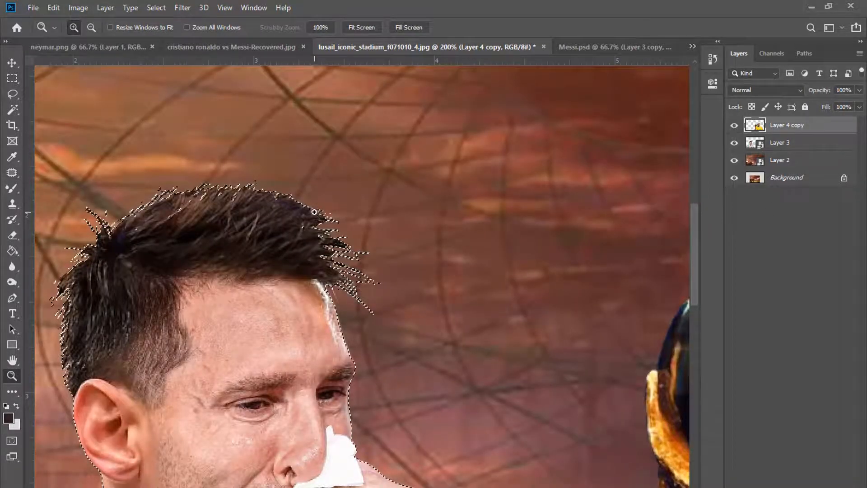
# Add a new layer above Layer 3 and darken the Argentina player's outer hair edge in black with a soft 30 px brush.
pyautogui.click(14, 188)
pyautogui.click(42, 187)
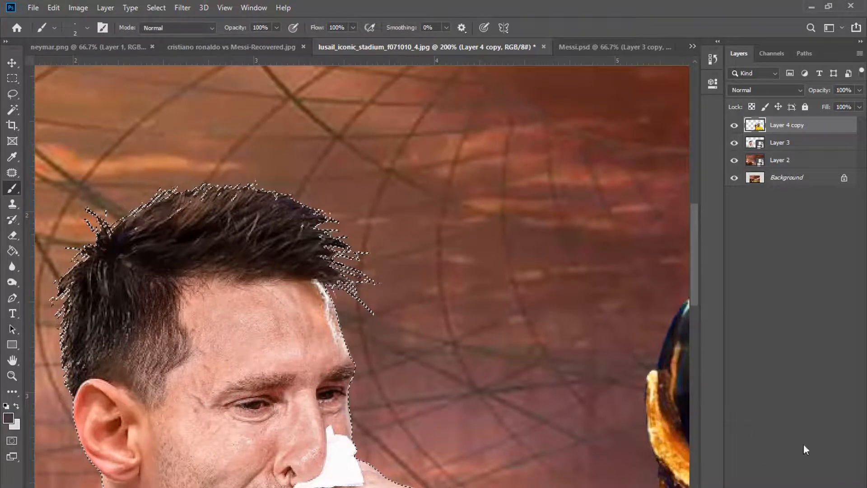
pyautogui.click(787, 144)
pyautogui.hotkey('ctrl', 'shift', 'alt', 'n')
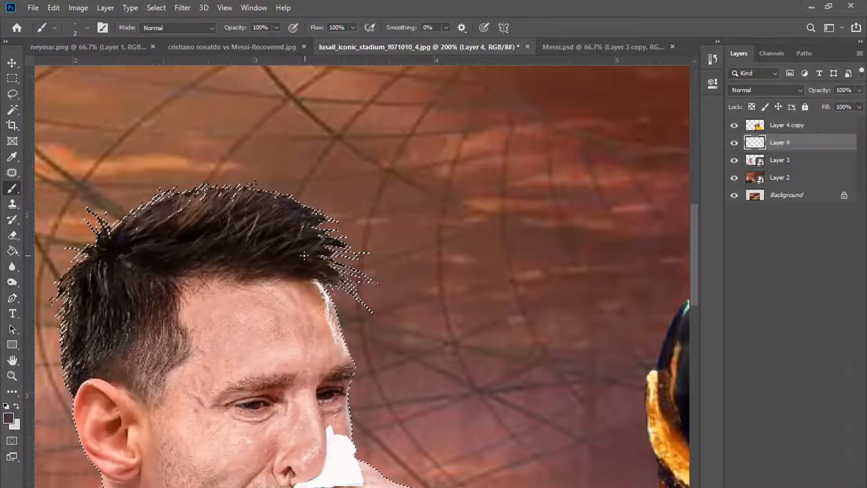
pyautogui.press(']')
pyautogui.press(']')
pyautogui.press(']')
pyautogui.press(']')
pyautogui.press(']')
pyautogui.press(']')
pyautogui.press(']')
pyautogui.press(']')
pyautogui.press(']')
pyautogui.press(']')
pyautogui.press(']')
pyautogui.press(']')
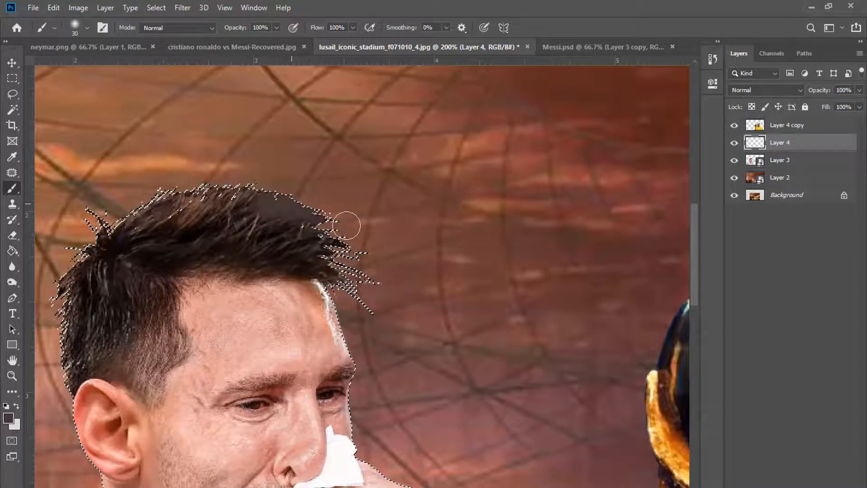
pyautogui.hotkey('ctrl', 'z')
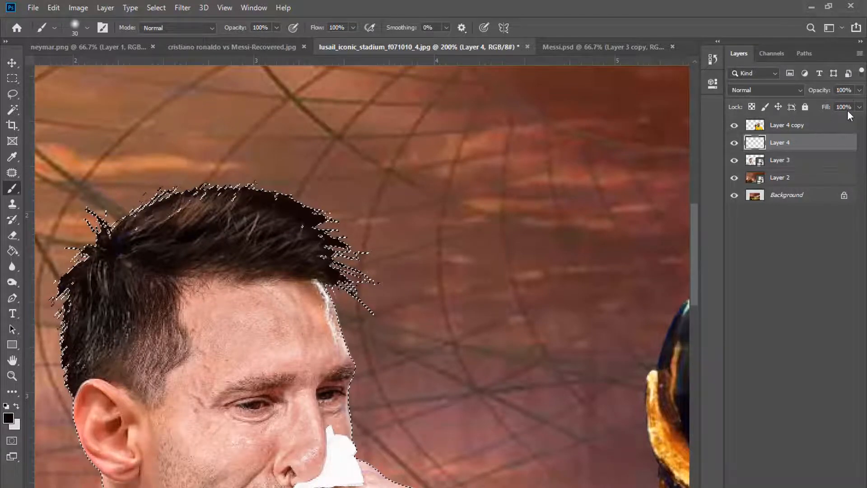
# Lower the opacity of the painted hair layer, Layer 4, to 57% and clear the selection.
pyautogui.click(860, 90)
pyautogui.moveTo(860, 104); pyautogui.dragTo(835, 105)
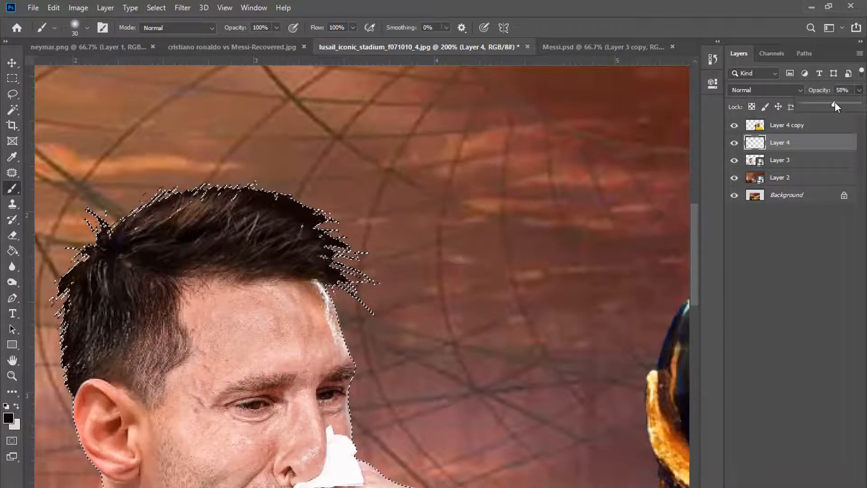
pyautogui.click(12, 79)
pyautogui.click(136, 95)
pyautogui.hotkey('ctrl', '-')
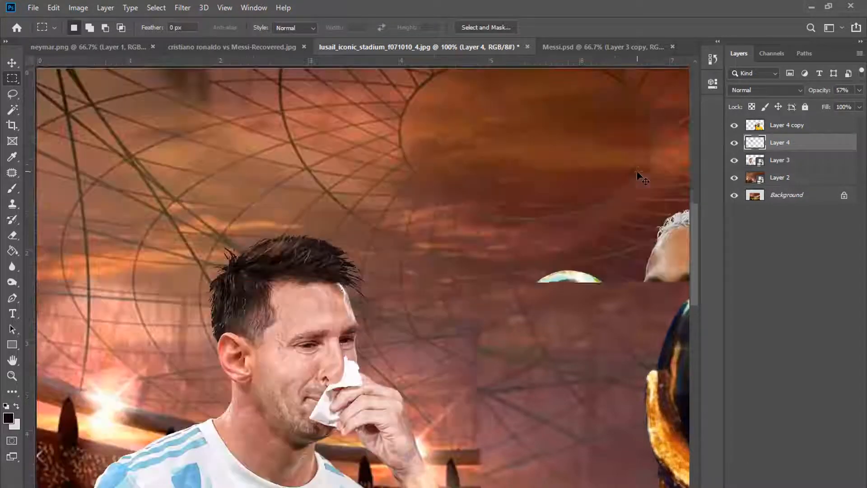
# Merge Layer 4 with the Argentina player's Layer 3 and duplicate the merged layer.
pyautogui.keyDown('ctrl'); pyautogui.click(791, 162); pyautogui.keyUp('ctrl')
pyautogui.rightClick(790, 162)
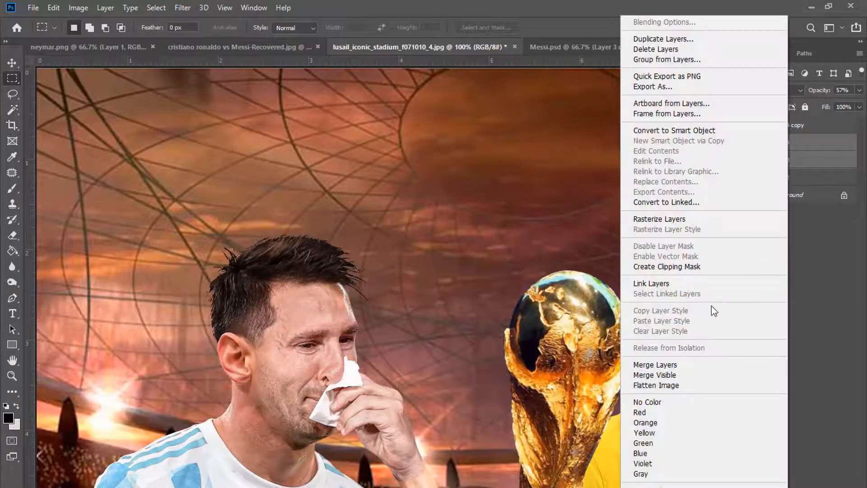
pyautogui.click(678, 361)
pyautogui.hotkey('ctrl', 'j')
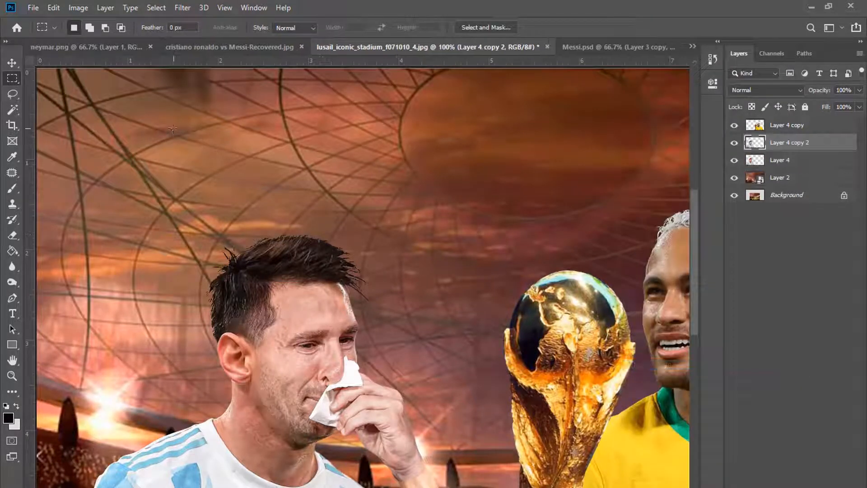
# Apply a Gaussian Blur to Layer 4 copy 2 that visibly softens the Argentina player's hair and face.
pyautogui.click(183, 8)
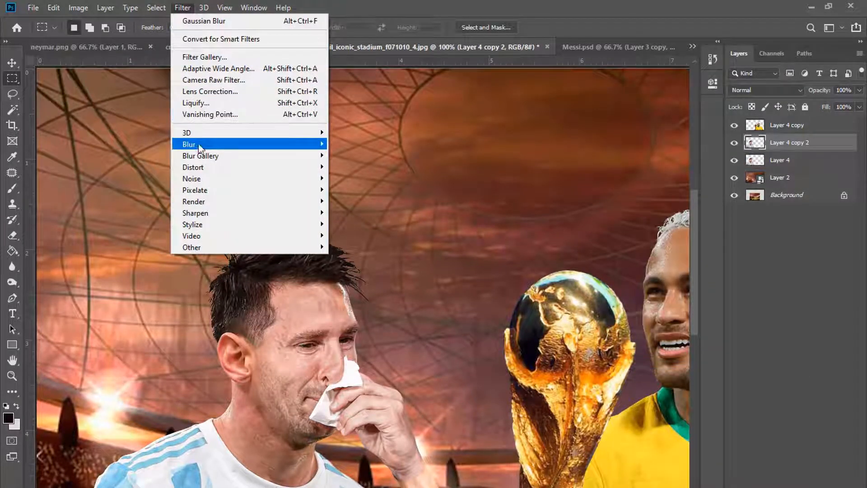
pyautogui.moveTo(199, 145)
pyautogui.click(383, 189)
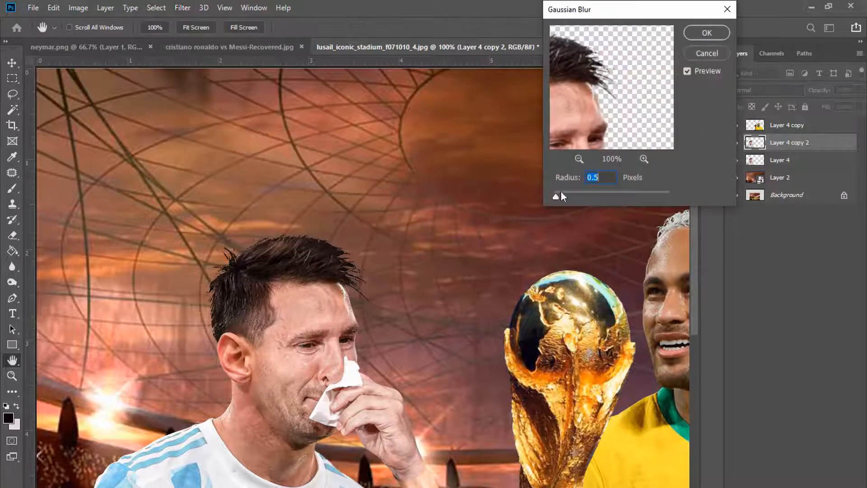
pyautogui.moveTo(562, 196); pyautogui.dragTo(570, 197)
pyautogui.click(700, 35)
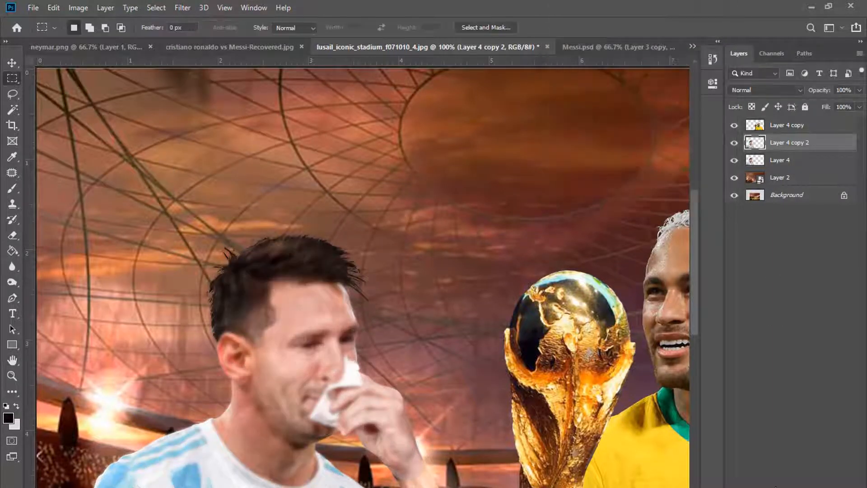
# Add an inverted black mask to the blurred Layer 4 copy 2 and paint the blur back along the outer hair edges.
pyautogui.click(781, 486)
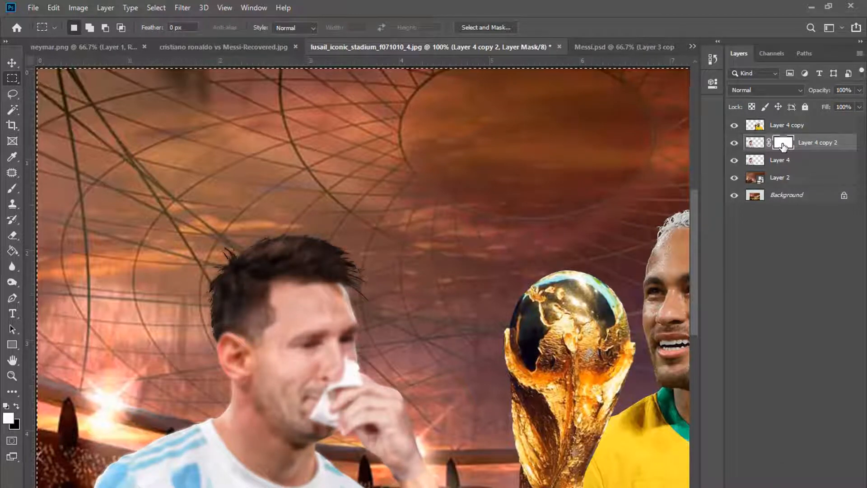
pyautogui.hotkey('ctrl', 'i')
pyautogui.hotkey('ctrl', '+')
pyautogui.click(12, 188)
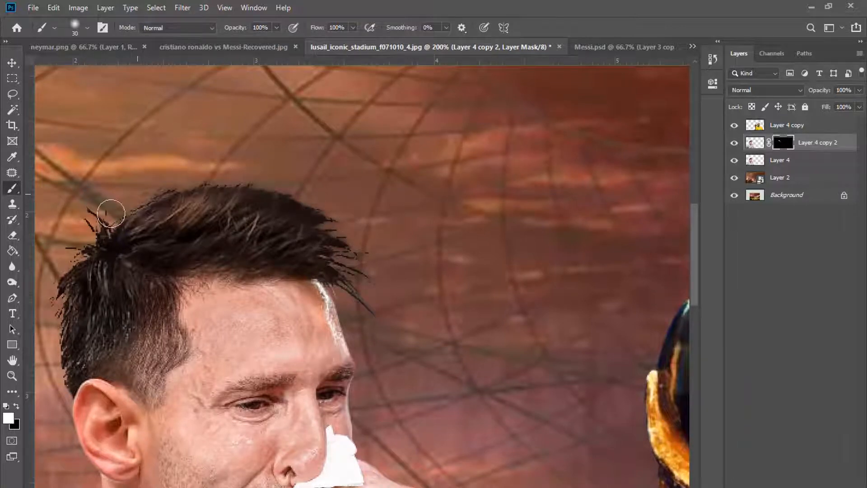
pyautogui.moveTo(111, 214)
pyautogui.mouseDown()
pyautogui.moveTo(72, 260)
pyautogui.moveTo(82, 224)
pyautogui.moveTo(70, 257)
pyautogui.moveTo(57, 385)
pyautogui.mouseUp()
pyautogui.press(']')
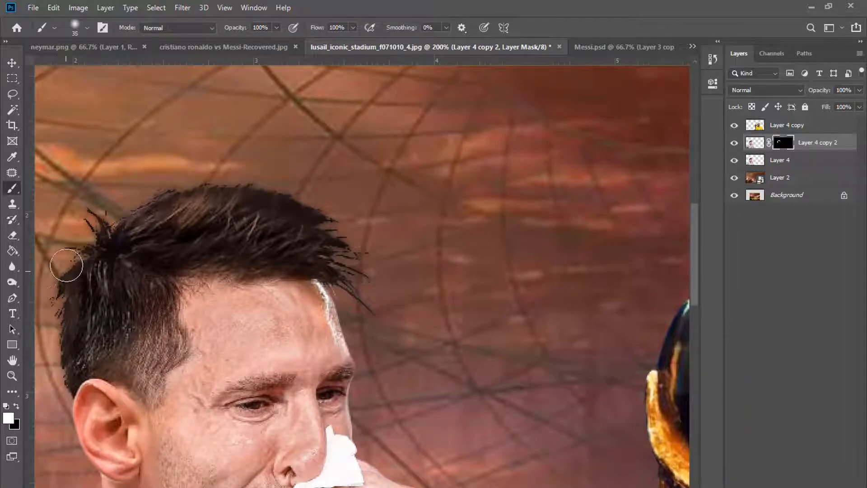
pyautogui.moveTo(67, 265)
pyautogui.mouseDown()
pyautogui.moveTo(55, 283)
pyautogui.moveTo(90, 214)
pyautogui.mouseUp()
# Try erasing the stray hair tips beside the forehead on Layer 4, undo it, and compare Layer 4 hidden and shown.
pyautogui.click(783, 161)
pyautogui.press('e')
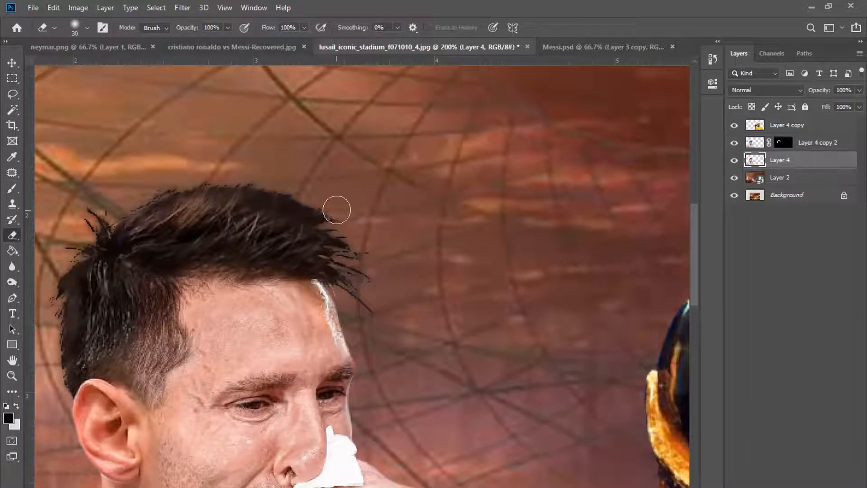
pyautogui.moveTo(337, 211)
pyautogui.mouseDown()
pyautogui.moveTo(354, 238)
pyautogui.moveTo(379, 326)
pyautogui.moveTo(350, 281)
pyautogui.moveTo(350, 225)
pyautogui.mouseUp()
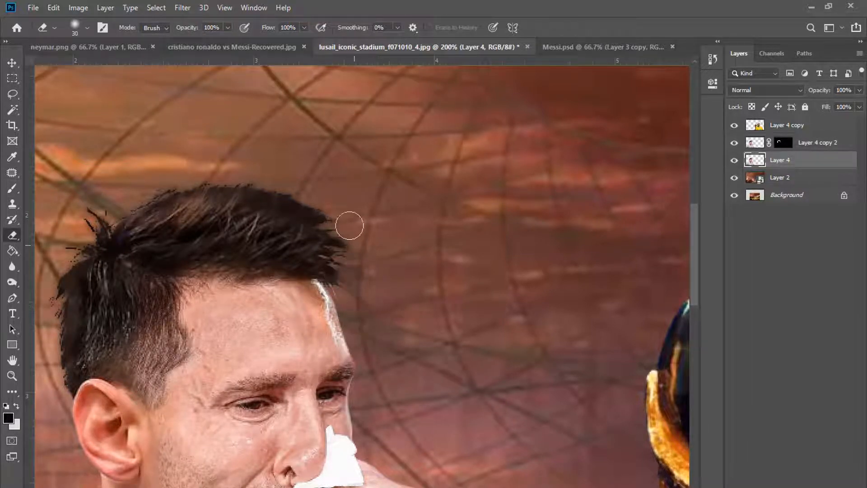
pyautogui.press(']')
pyautogui.hotkey('ctrl', 'z')
pyautogui.click(735, 160)
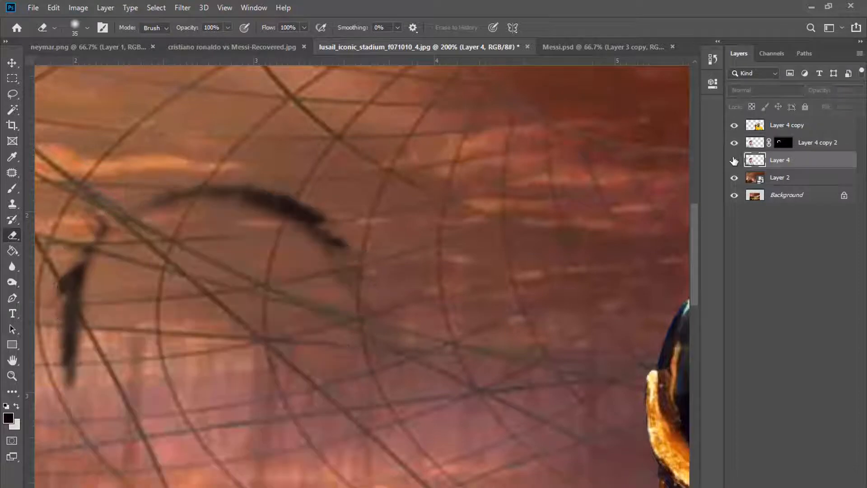
pyautogui.click(734, 160)
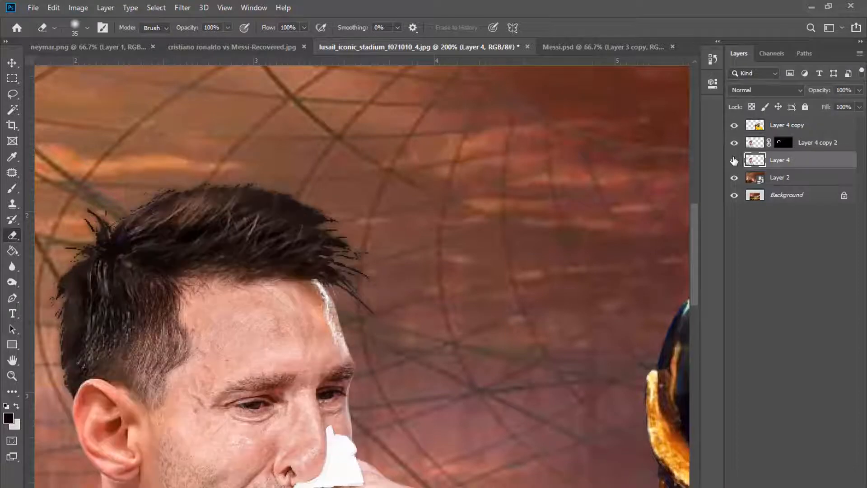
# Lower the opacity of the blurred Layer 4 copy 2 to about 57% and merge it with Layer 4.
pyautogui.click(833, 143)
pyautogui.moveTo(859, 90); pyautogui.dragTo(834, 101)
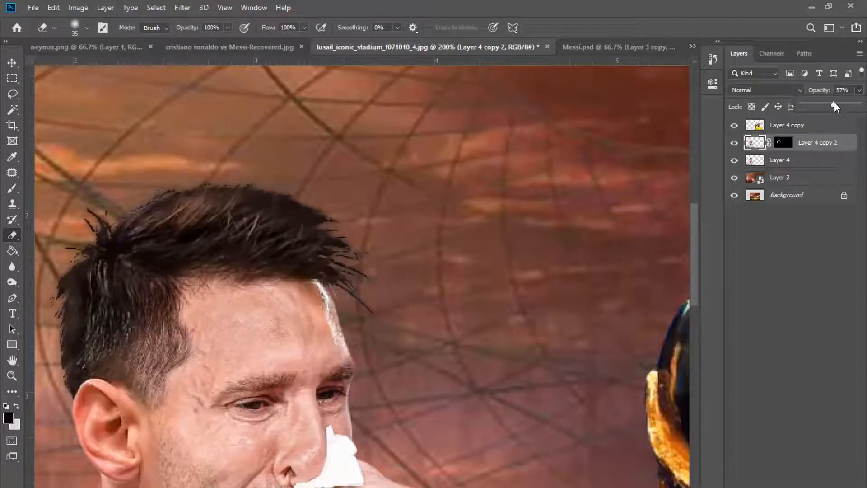
pyautogui.rightClick(789, 160)
pyautogui.click(667, 362)
pyautogui.hotkey('ctrl', '-')
pyautogui.hotkey('ctrl', '-')
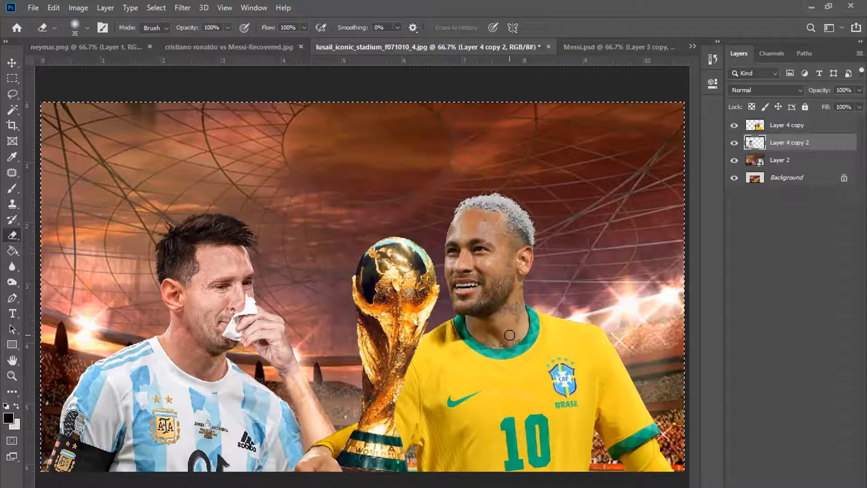
# Erase the rough fringe along the upper edge of the yellow sleeve beside the trophy on Layer 4 copy, using an 8 px eraser.
pyautogui.click(15, 377)
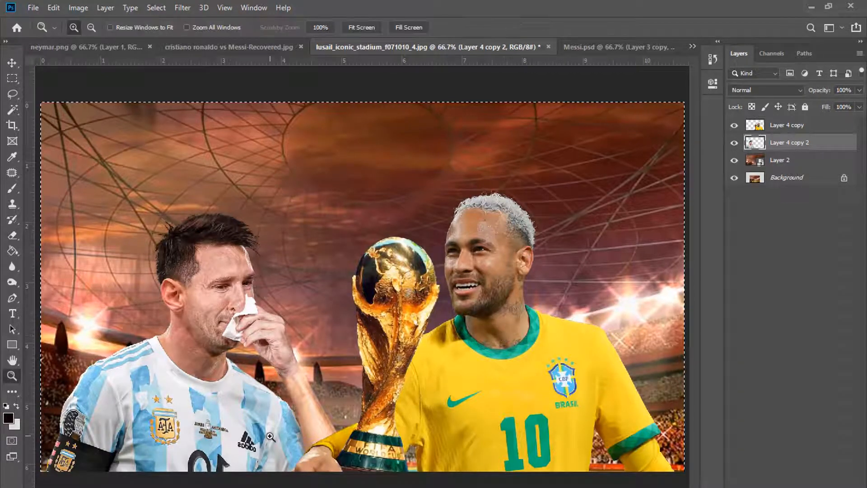
pyautogui.click(350, 413)
pyautogui.click(378, 455)
pyautogui.scroll(-2, 378, 454)
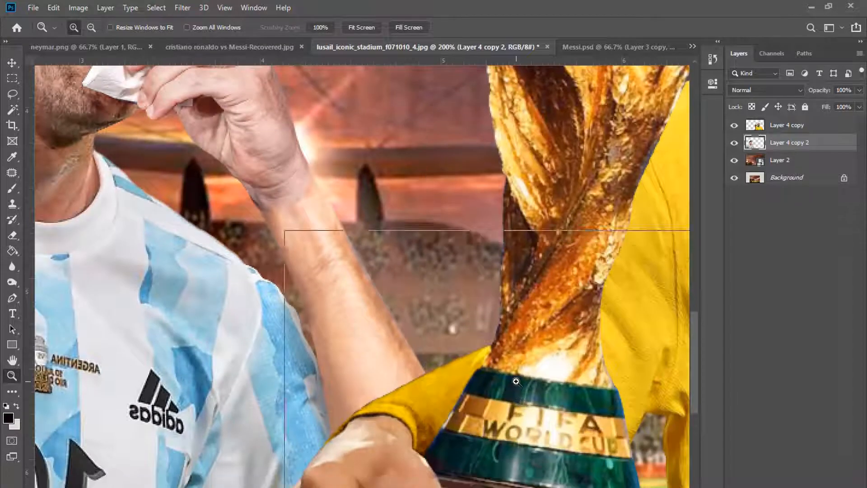
pyautogui.click(516, 394)
pyautogui.click(14, 237)
pyautogui.scroll(-3, 387, 303)
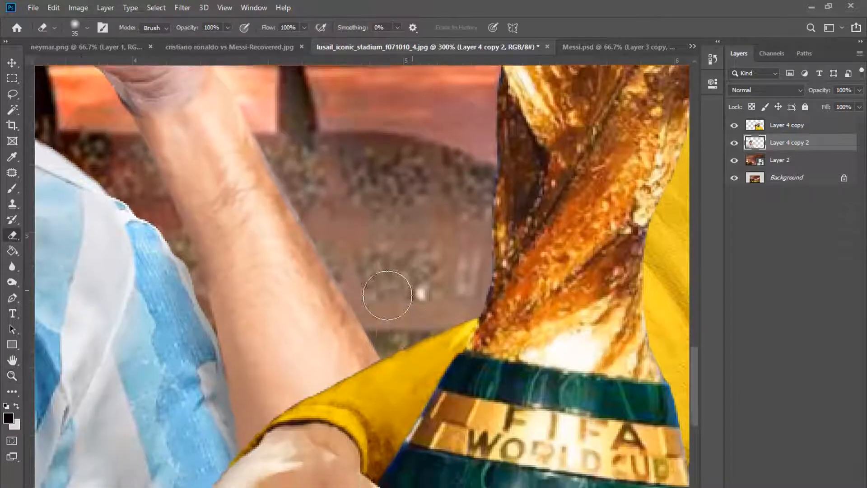
pyautogui.click(794, 128)
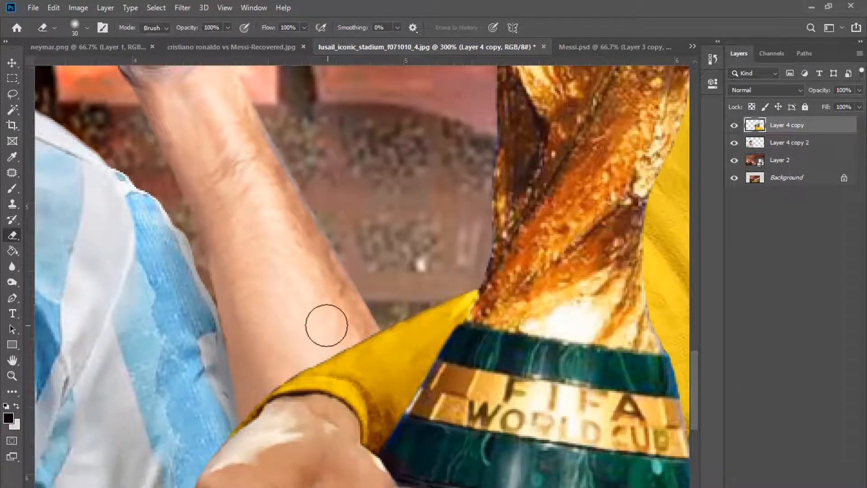
pyautogui.press('[')
pyautogui.press('[')
pyautogui.press('[')
pyautogui.press('[')
pyautogui.press('[')
pyautogui.press('[')
pyautogui.press('[')
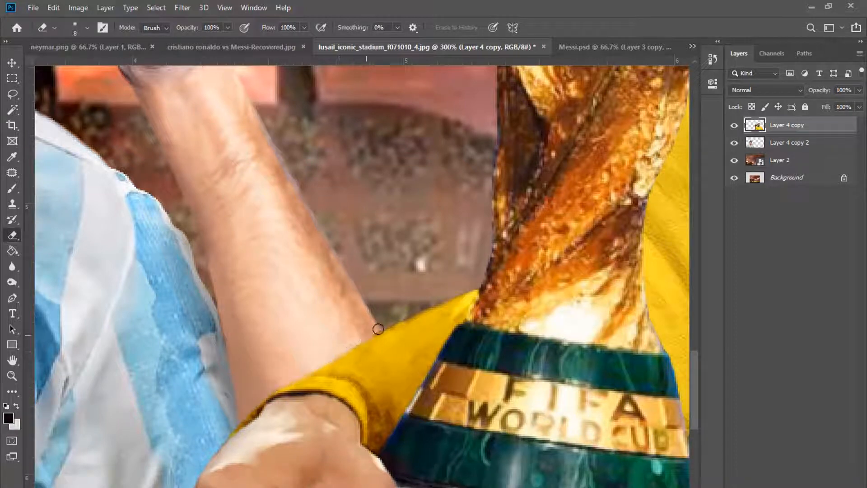
pyautogui.moveTo(409, 314); pyautogui.dragTo(437, 301)
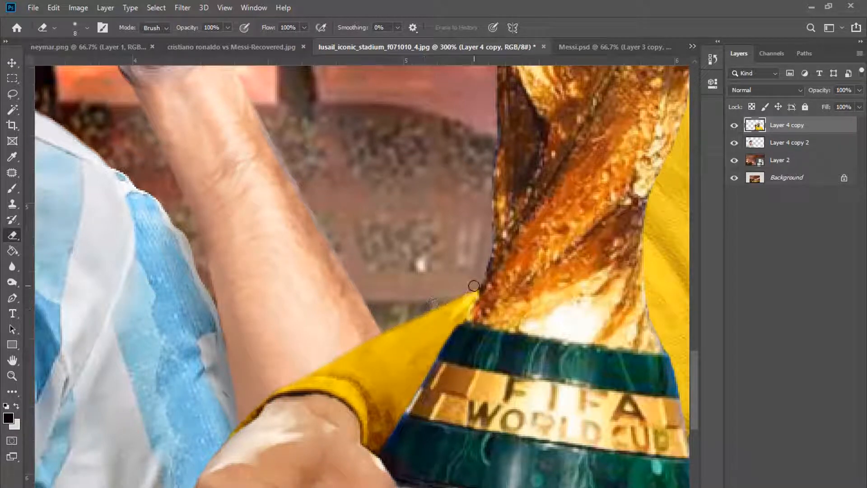
# Clear the selection around the whole canvas and switch to the Rectangular Marquee tool.
pyautogui.hotkey('ctrl', '0')
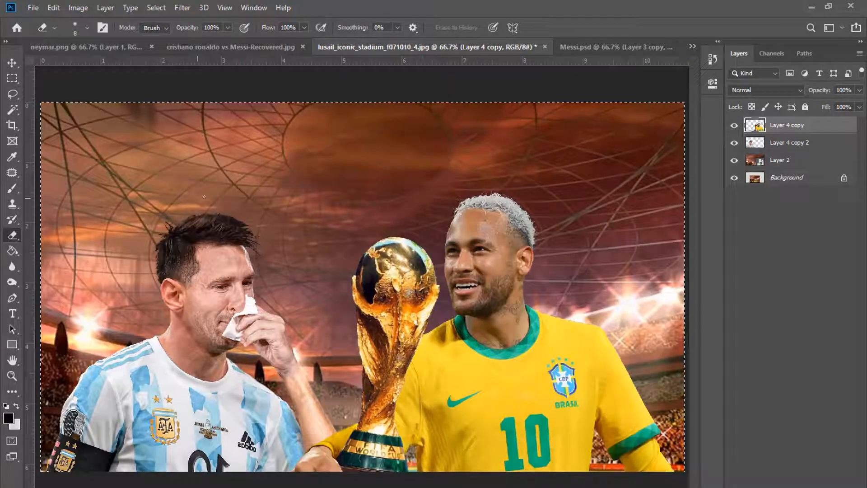
pyautogui.press('m')
pyautogui.hotkey('ctrl', 'd')
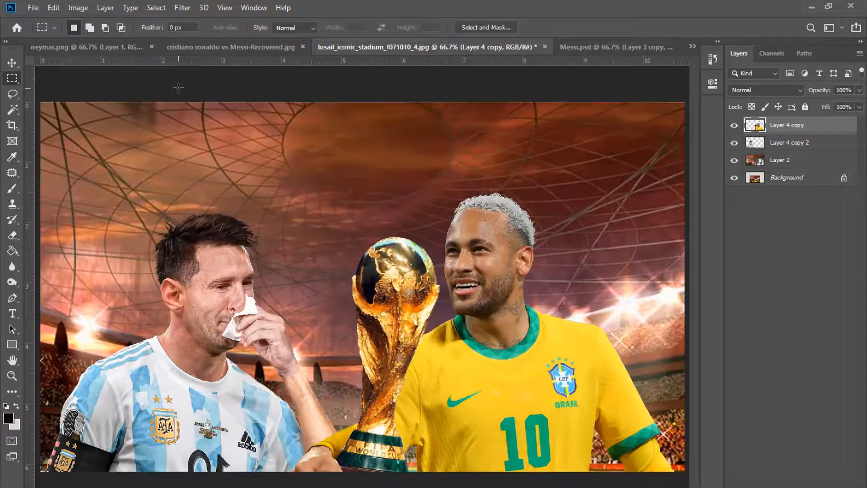